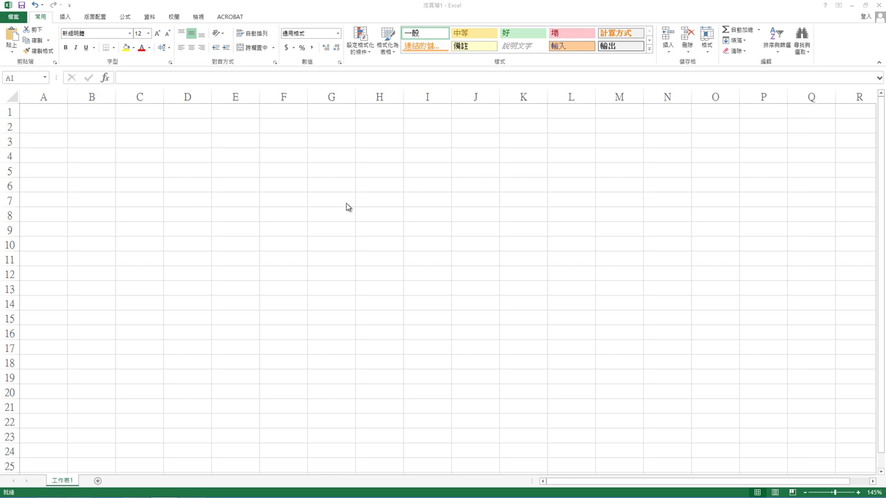
Paste the copied 車齡x and 市價y data table into the worksheet starting at cell B4
click(92, 156)
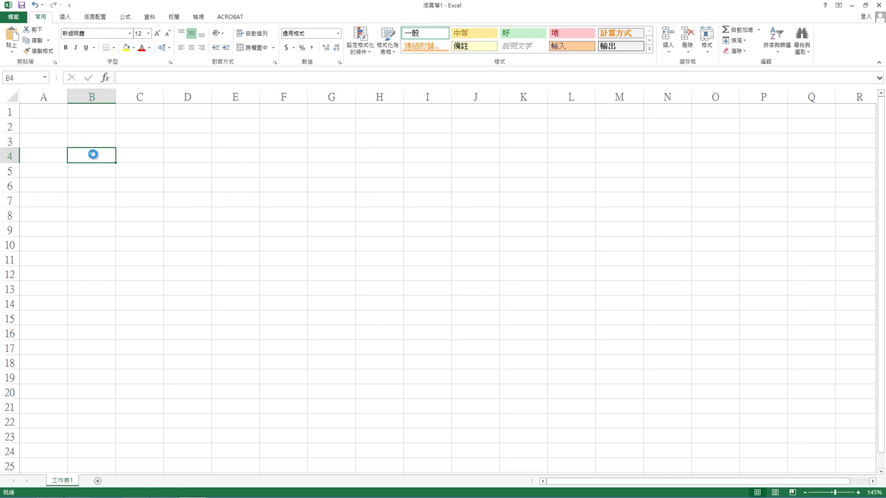
key(ctrl+v)
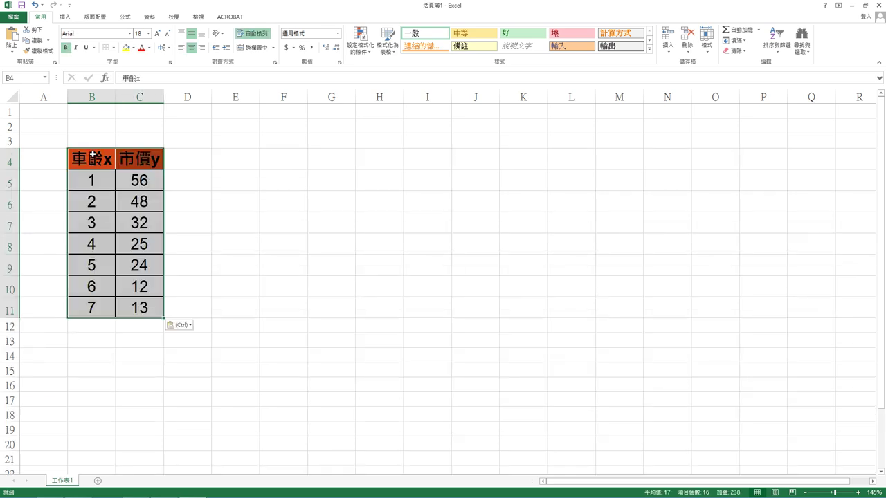
click(179, 180)
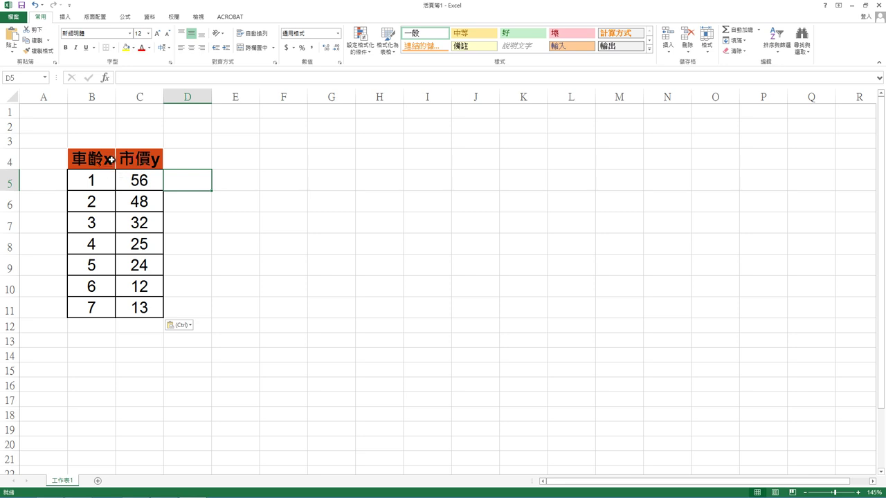
click(243, 201)
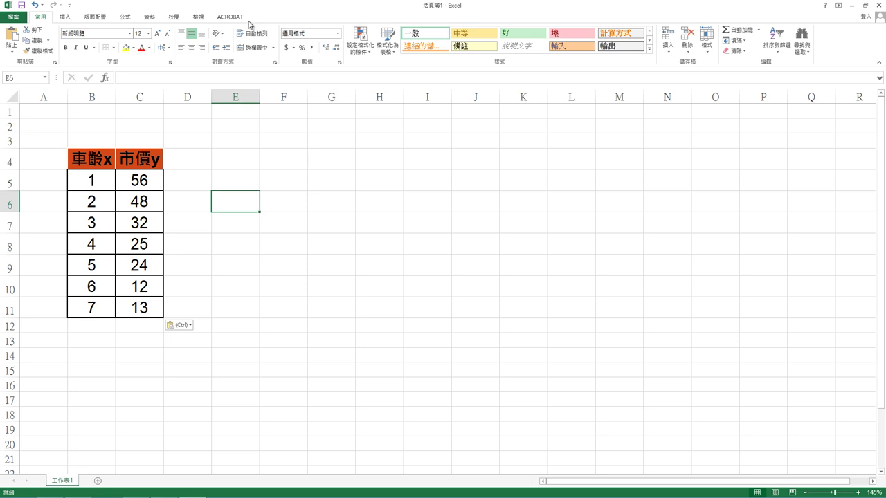
Enable the 分析工具箱 (Analysis ToolPak) add-in and disable the 規劃求解增益集 (Solver) add-in
right_click(136, 20)
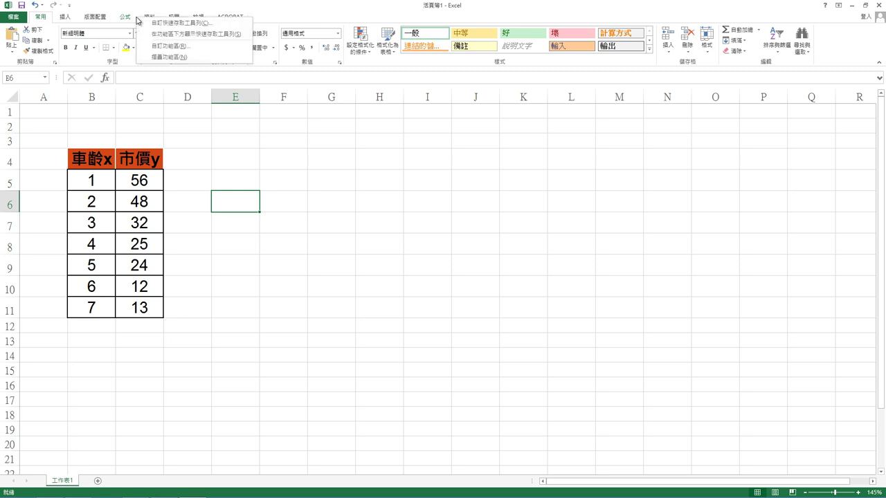
click(172, 47)
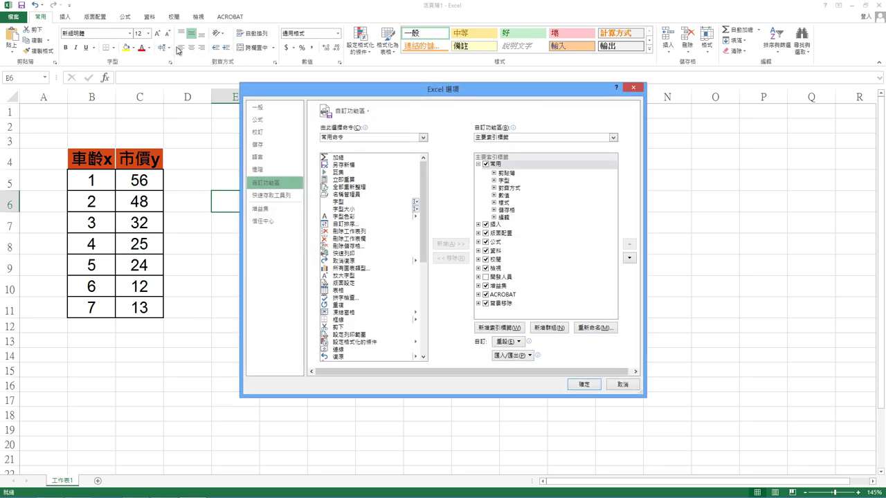
click(266, 210)
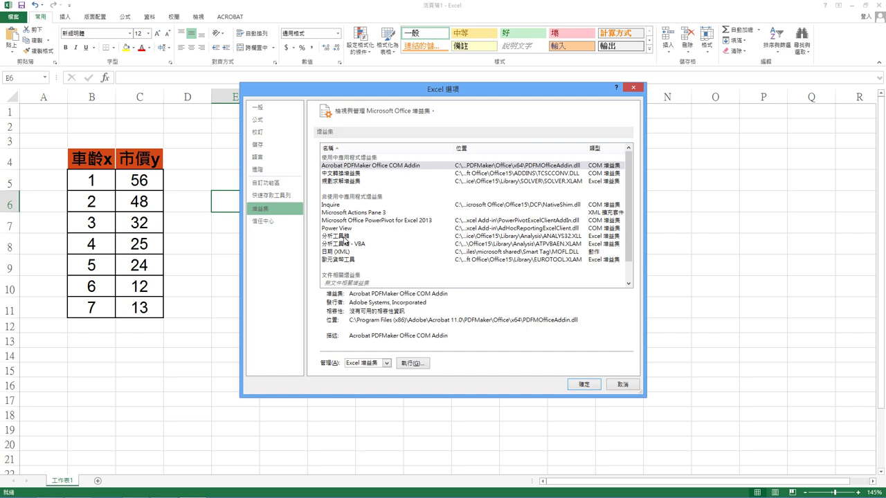
click(345, 236)
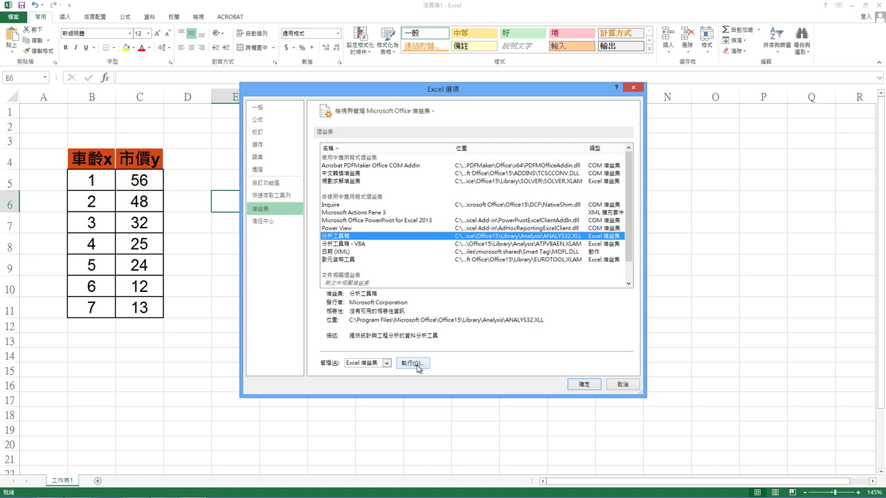
click(417, 367)
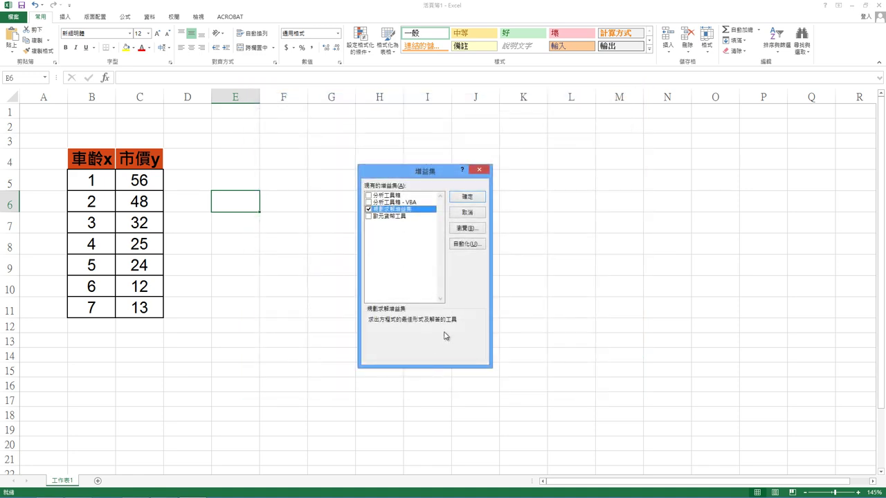
click(368, 196)
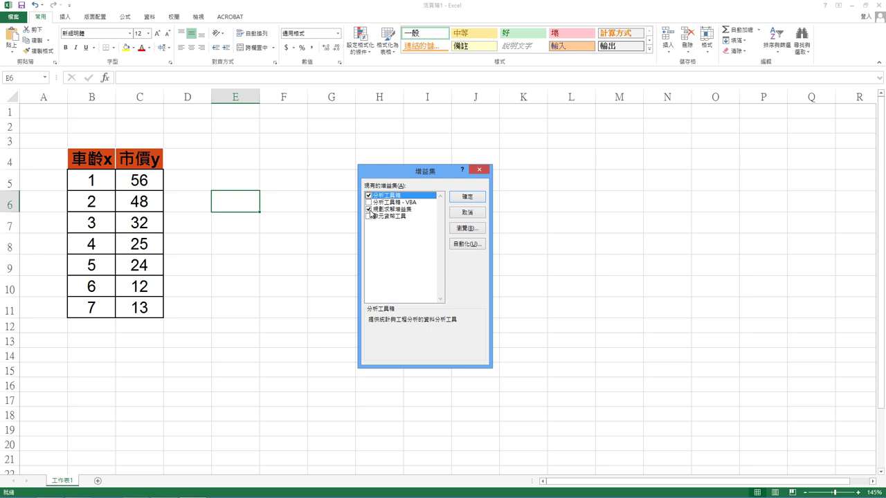
click(369, 209)
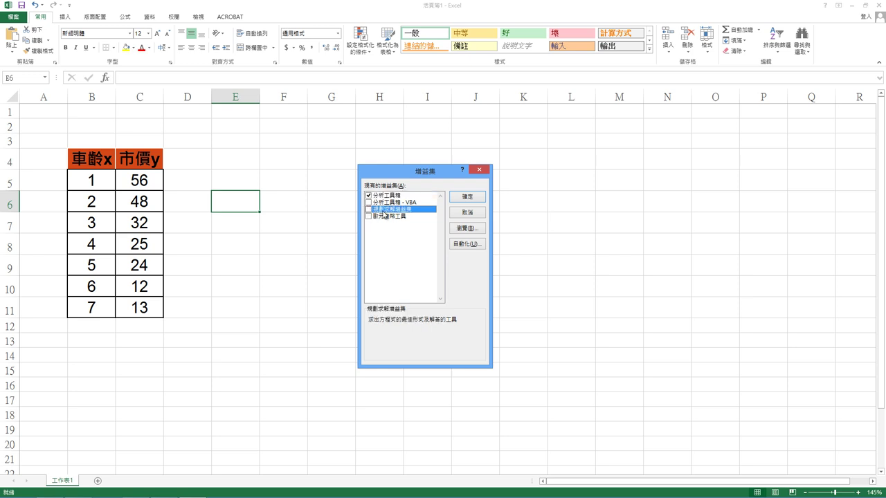
click(461, 198)
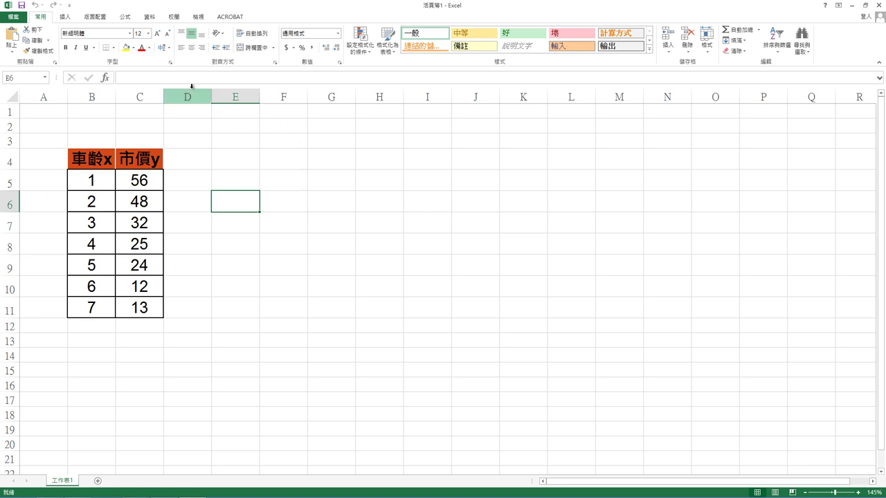
Start the 迴歸 (Regression) tool from the data analysis tools
click(150, 18)
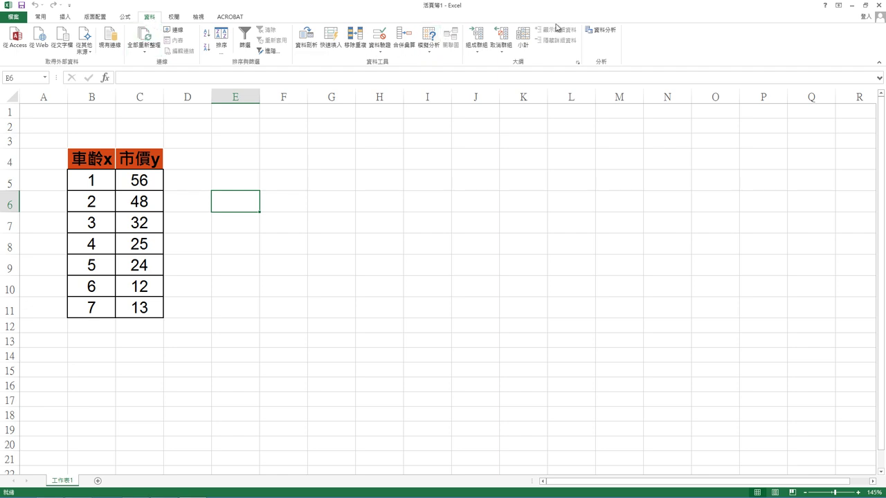
click(602, 32)
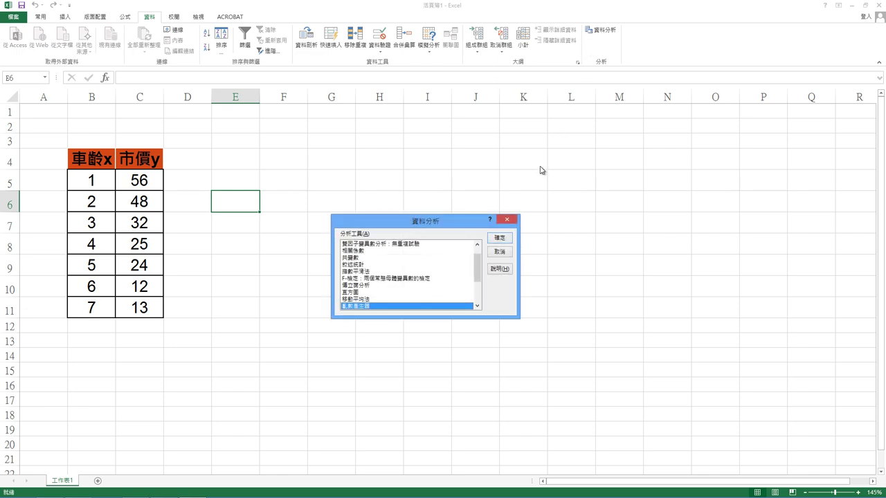
drag(478, 270, 476, 280)
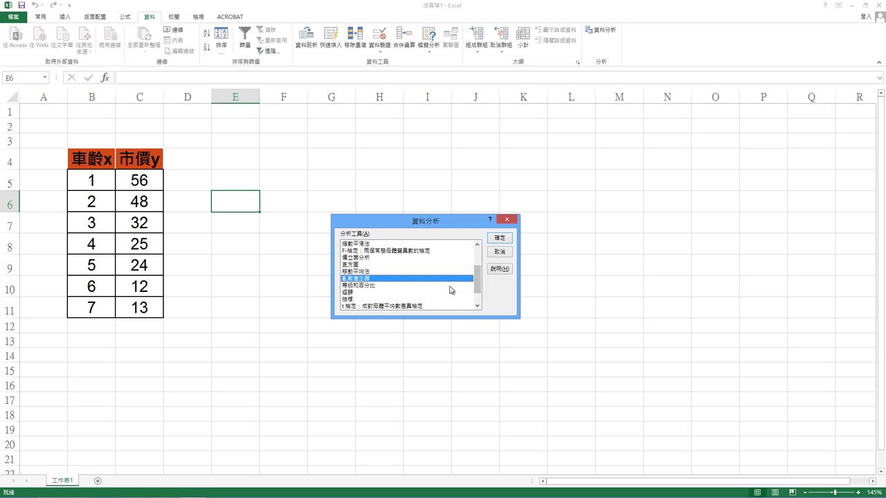
click(350, 293)
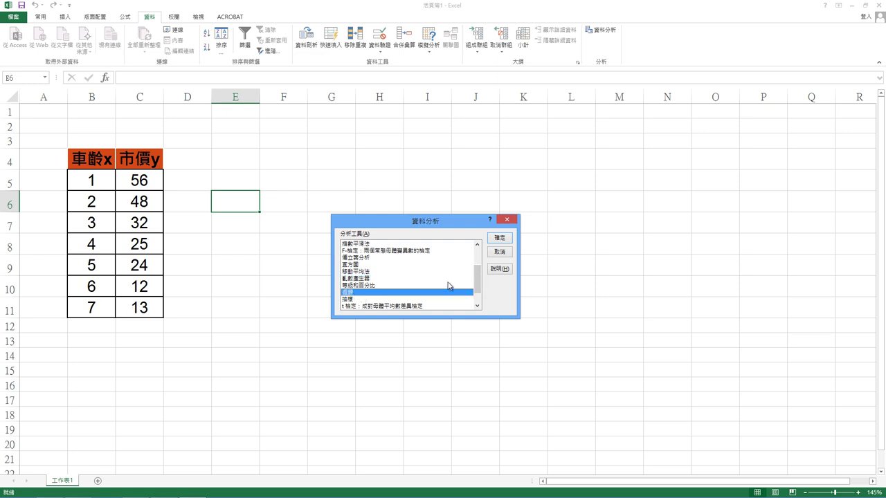
click(500, 239)
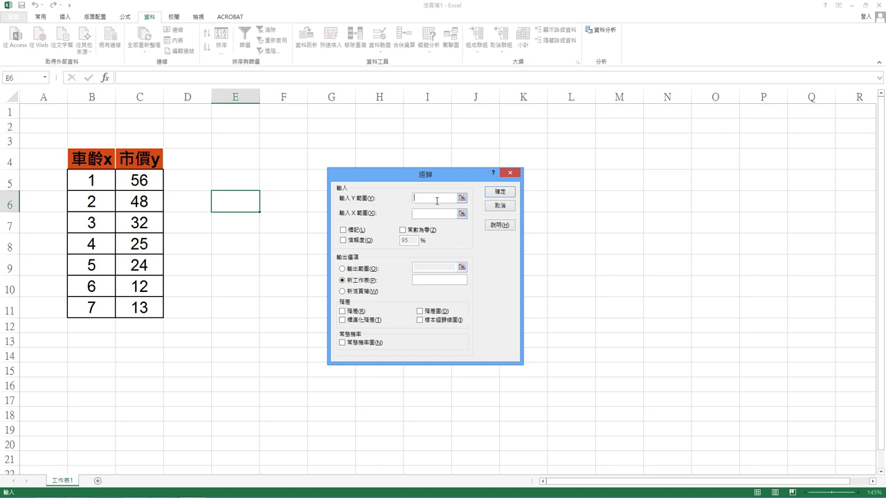
Set the regression's Y input range to $C$4:$C$11 and its X input range to $B$4:$B$11
click(462, 198)
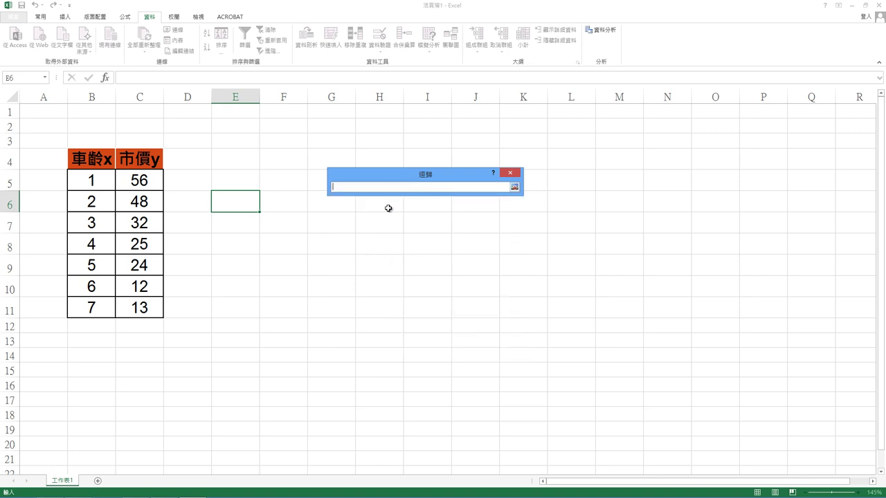
drag(141, 161, 140, 309)
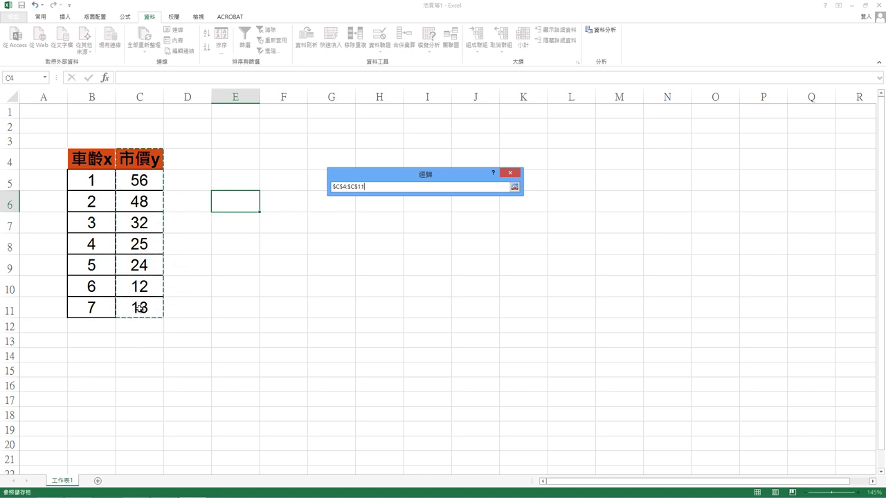
click(514, 187)
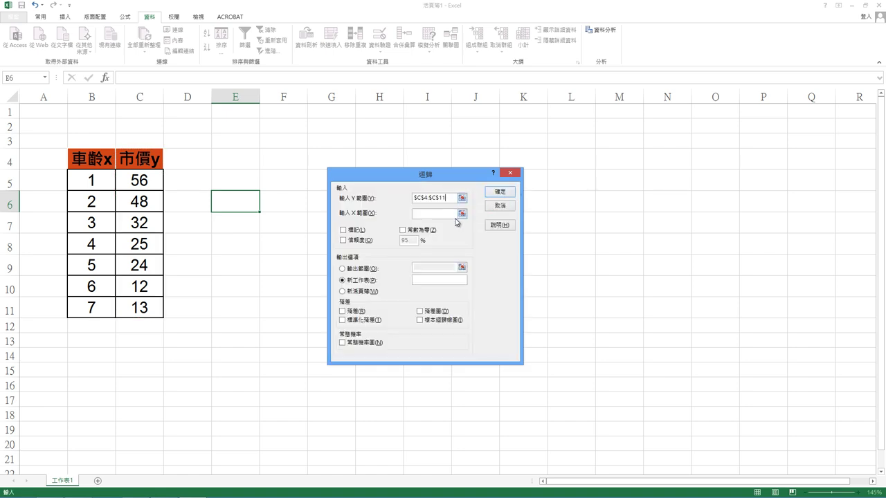
click(461, 214)
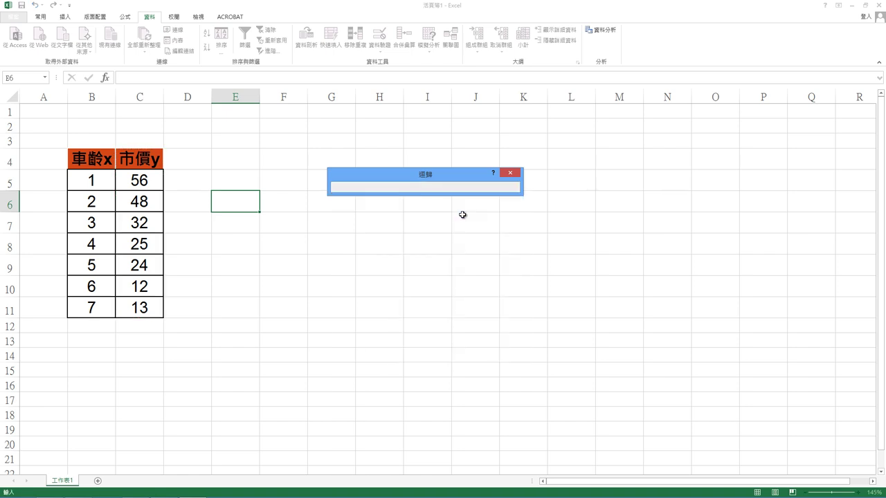
drag(92, 159, 89, 306)
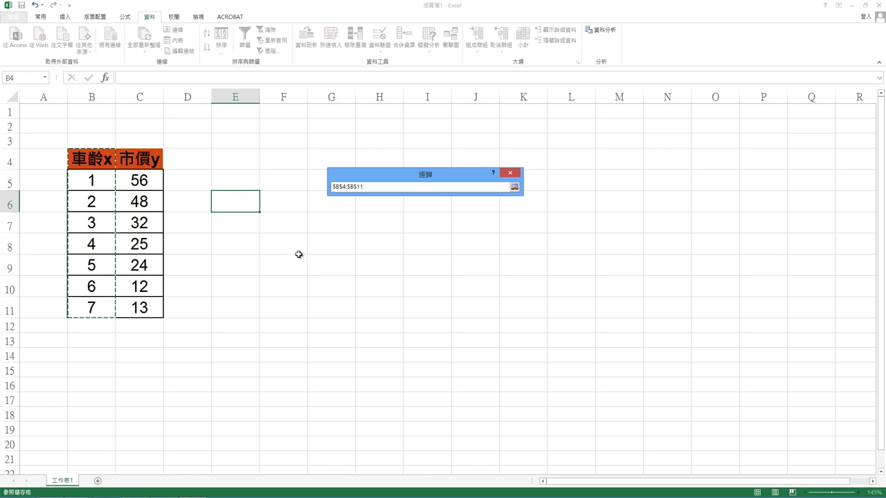
click(514, 187)
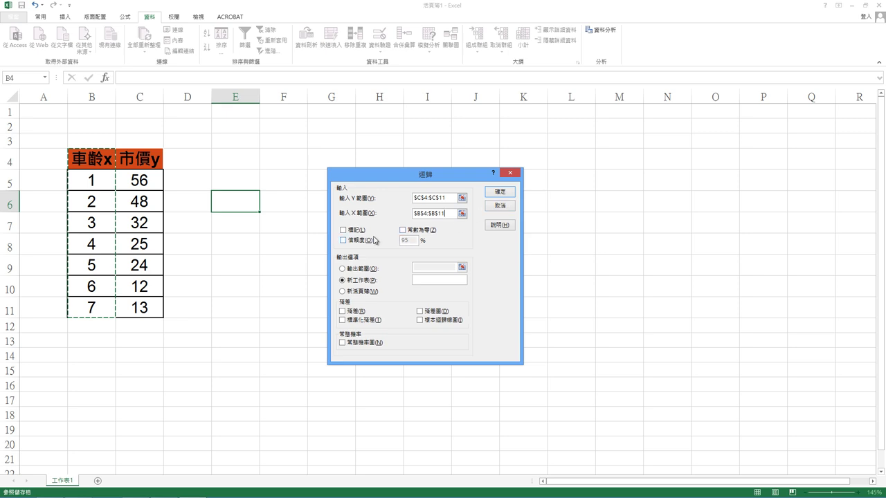
Run the regression to a new worksheet with the 標記 (Labels) and 樣本迴歸線圖 (Line Fit Plots) options enabled
click(344, 230)
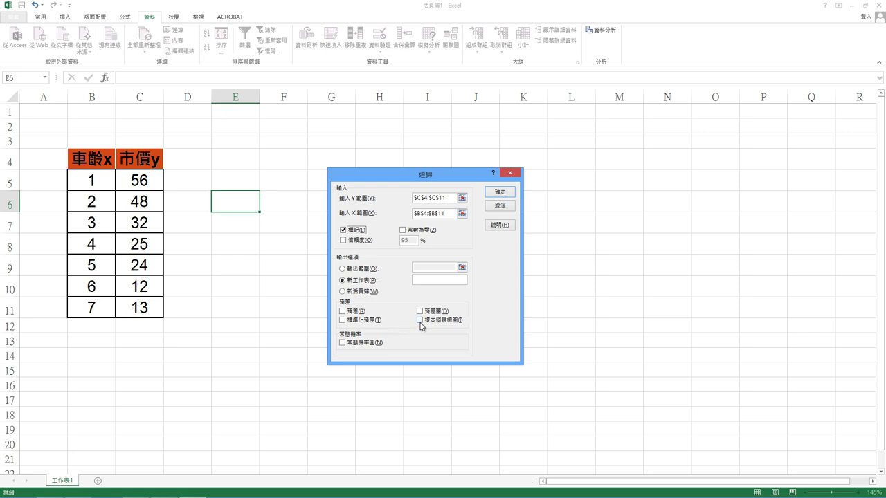
click(420, 321)
click(501, 194)
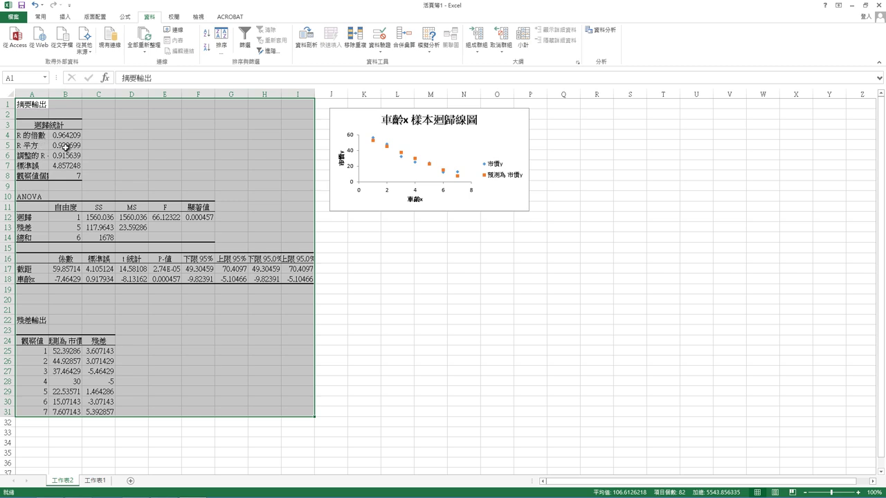
Inspect the R 平方 and F values in the output, and enlarge the 車齡x 樣本迴歸線圖 chart to about column V and row 21
click(66, 146)
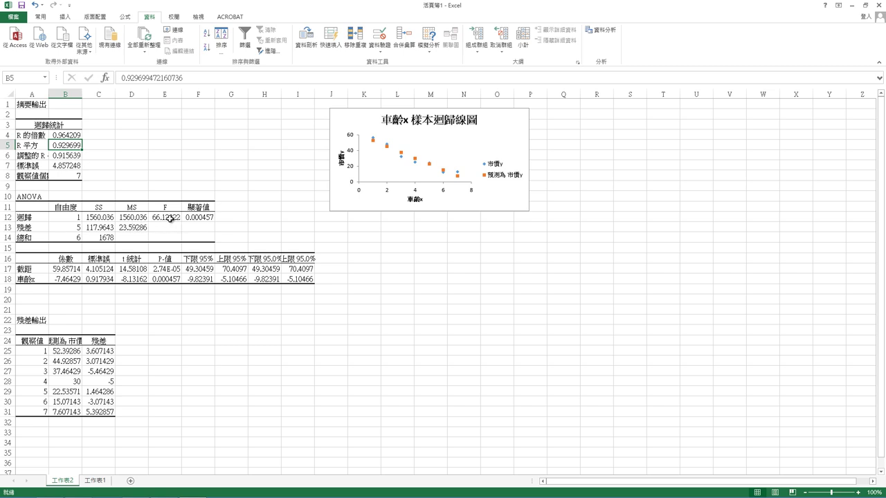
click(161, 217)
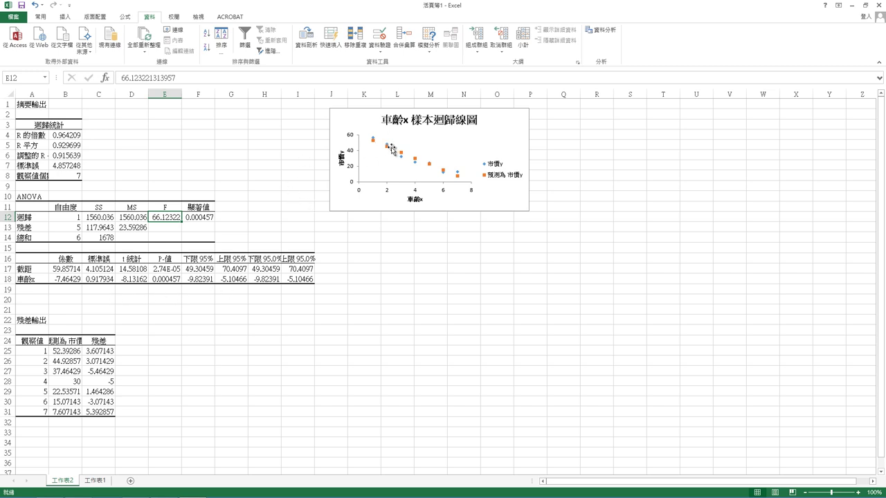
click(510, 205)
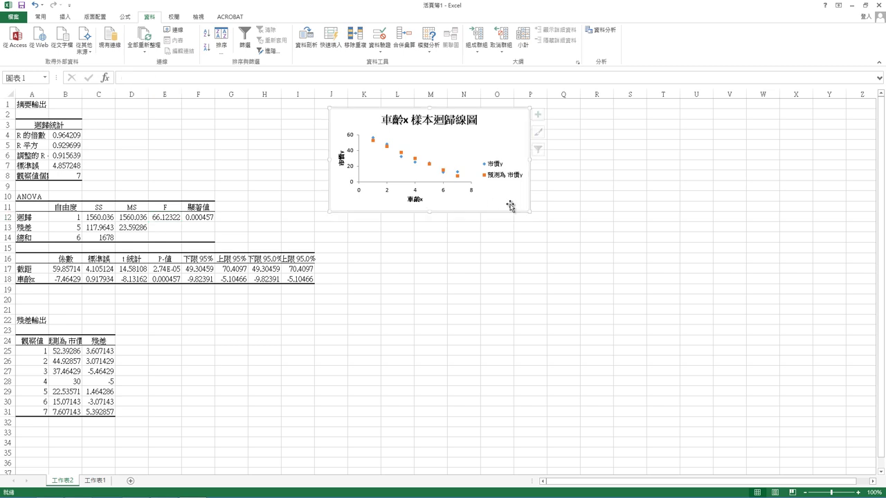
drag(530, 211, 732, 323)
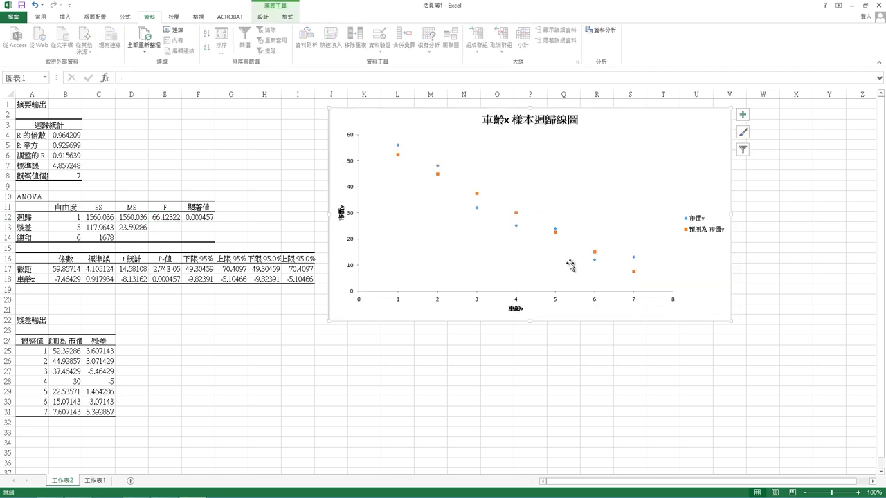
Add a linear trendline to the 預測為 市價y series in the chart and open the trendline's format options
click(516, 214)
right_click(516, 215)
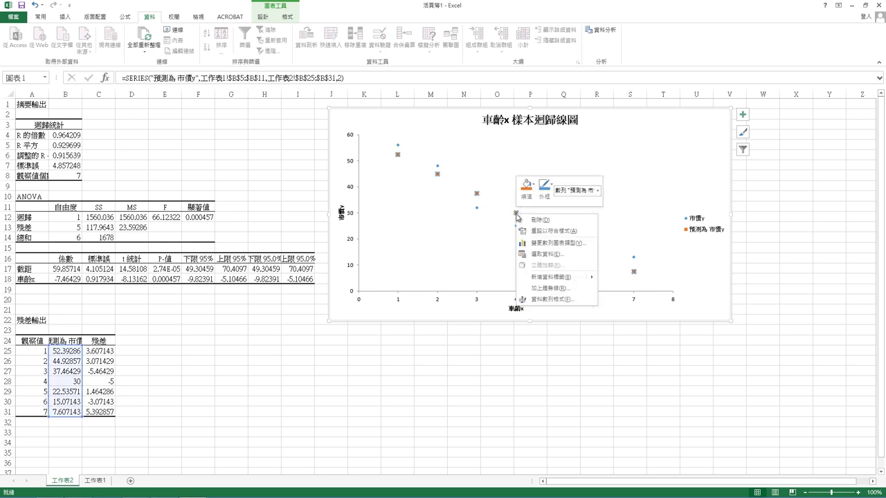
click(563, 292)
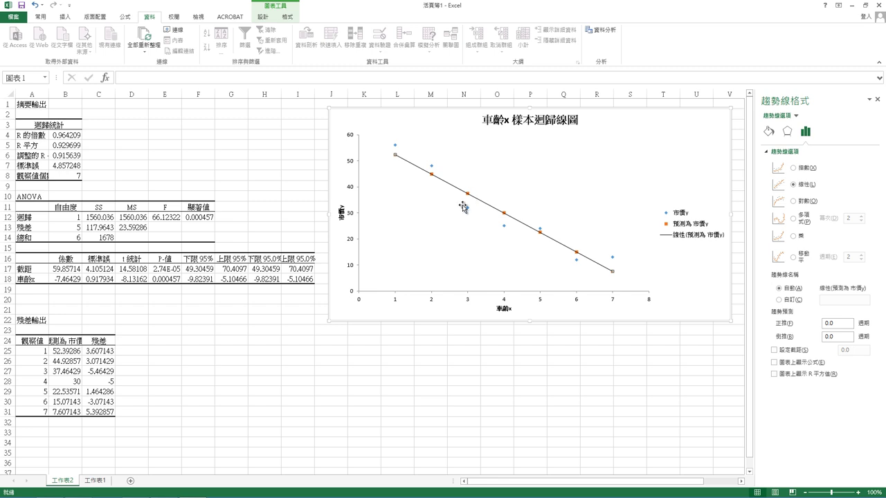
right_click(522, 224)
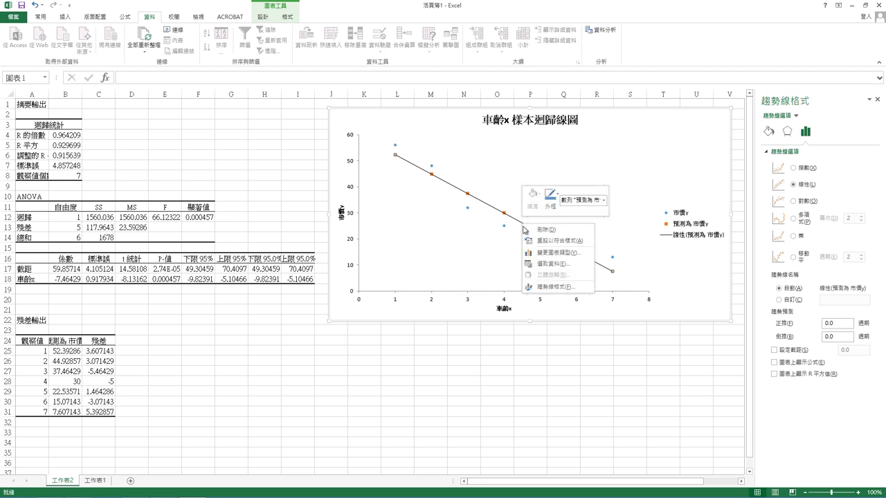
click(558, 287)
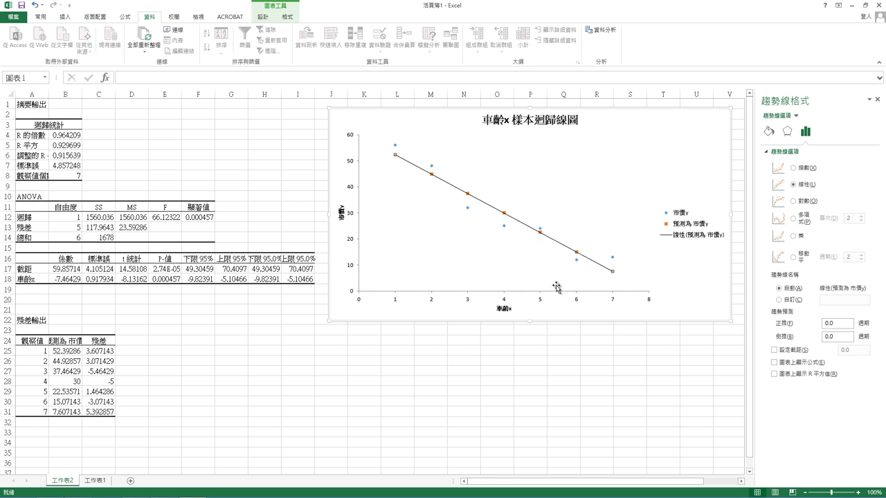
right_click(564, 247)
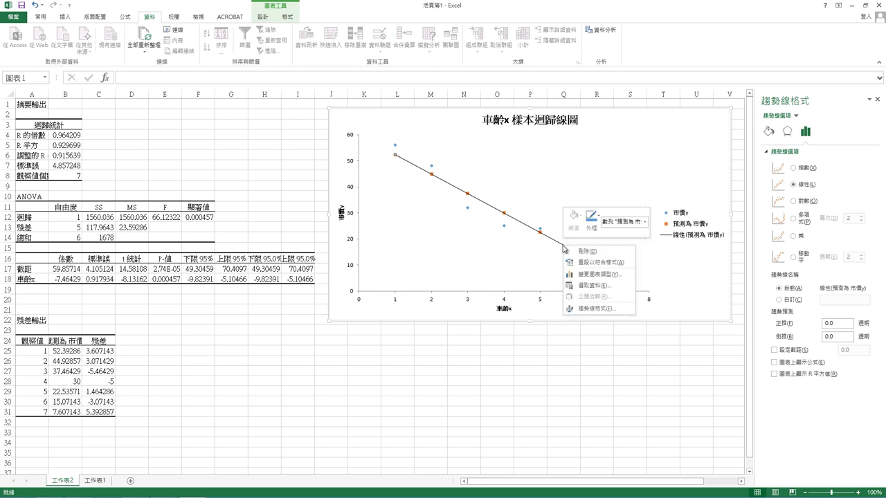
click(601, 308)
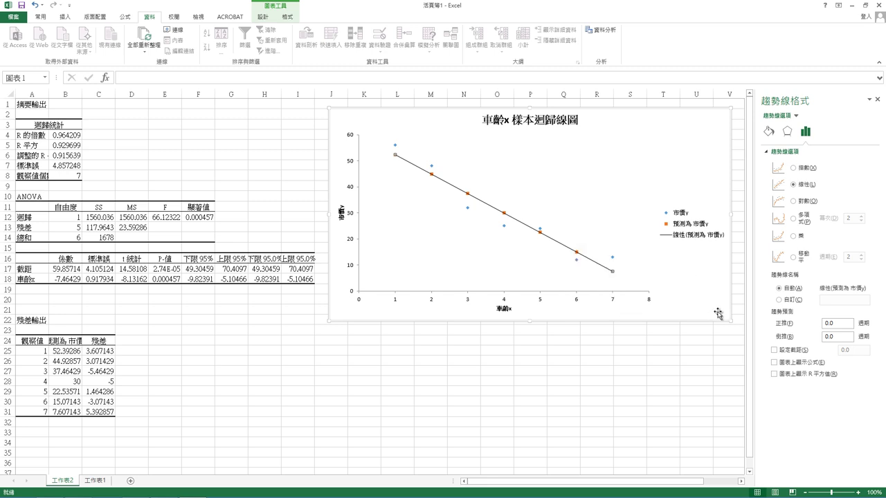
Display the trendline's equation and R-squared value on the chart and move their label to just below the line, near x = 5
click(775, 362)
click(775, 375)
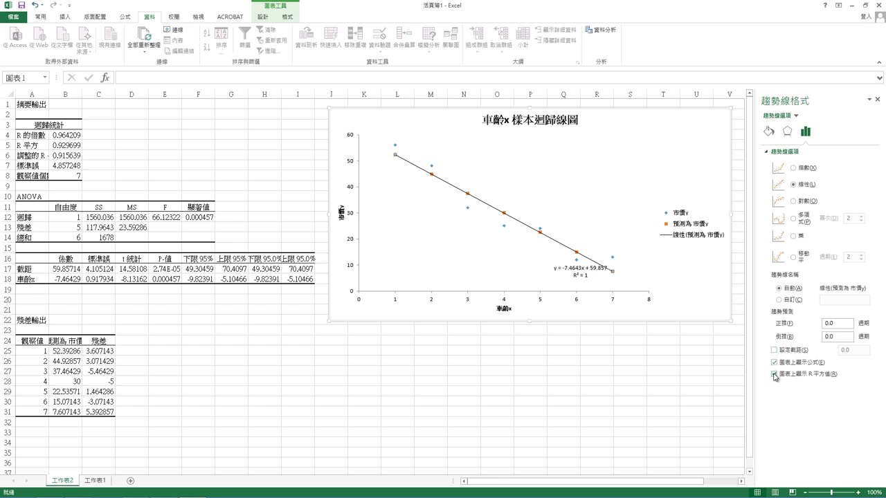
click(572, 274)
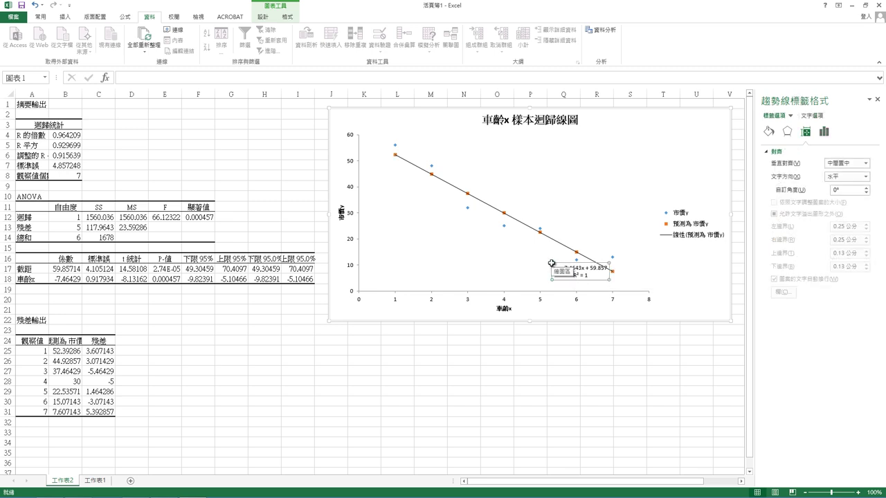
drag(553, 262, 504, 261)
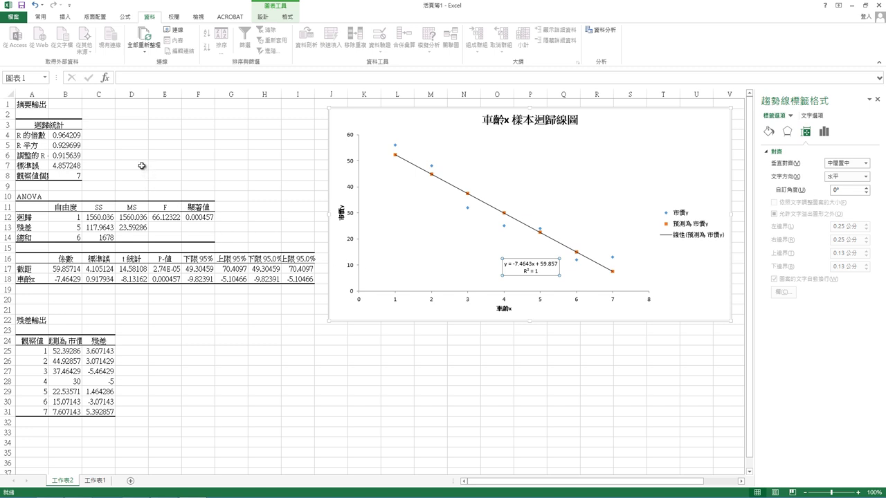
click(516, 267)
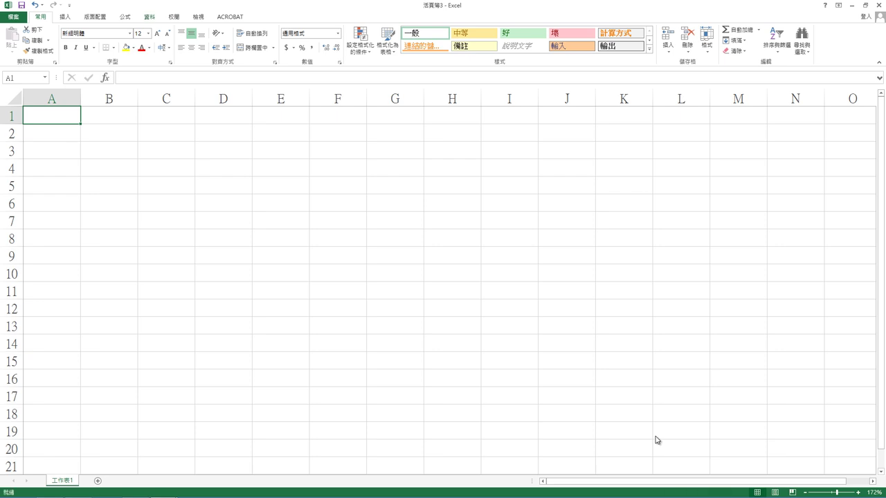
Enable the 分析工具箱 (Analysis ToolPak) Excel add-in in the program options of the blank workbook 活頁簿3
key(shift+F10)
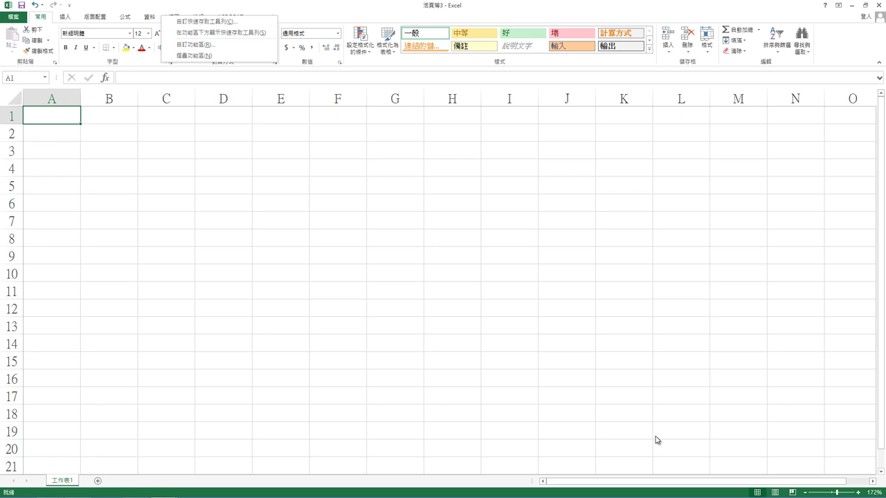
key(Down)
key(Down)
key(Down)
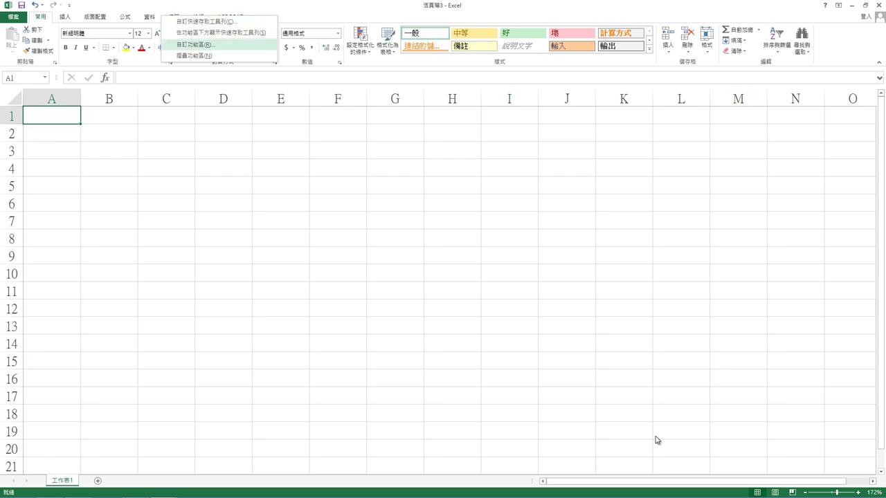
key(Return)
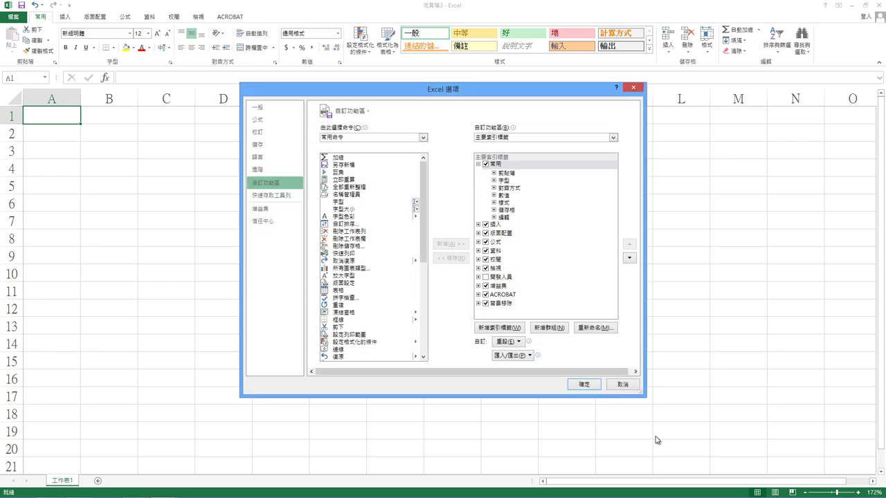
key(Down)
key(Down)
key(Down)
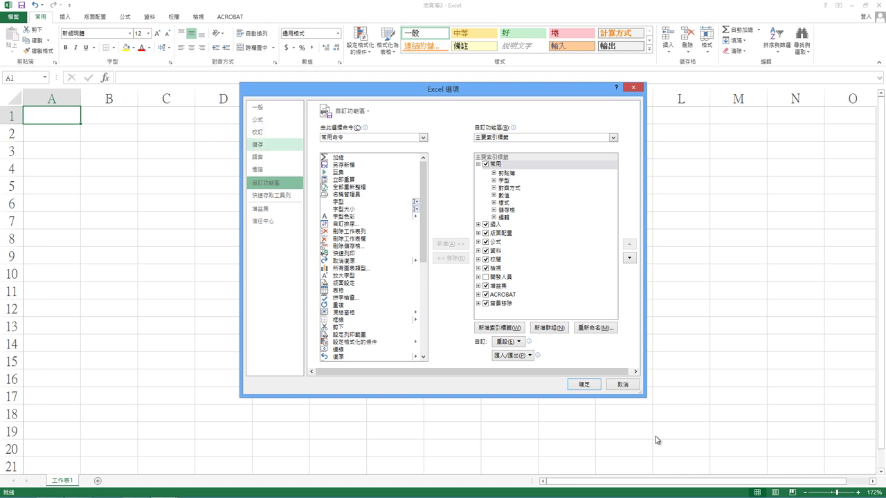
key(Down)
key(Down)
key(Down)
key(Down)
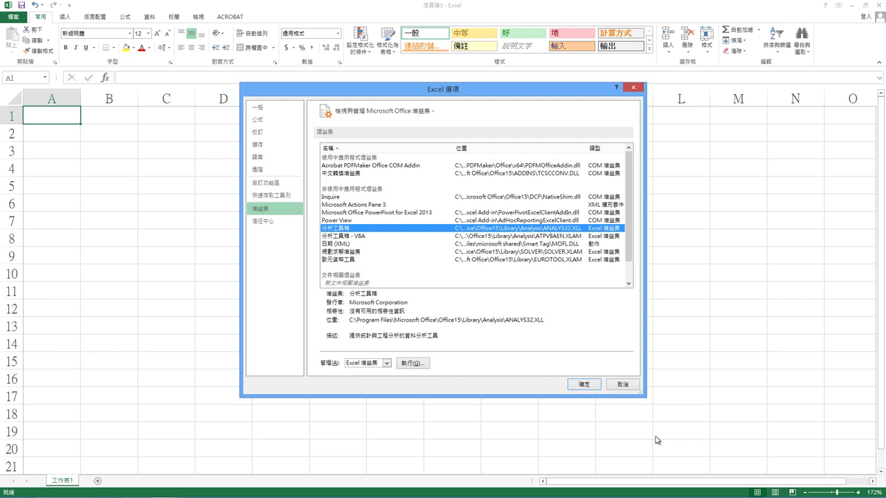
key(Return)
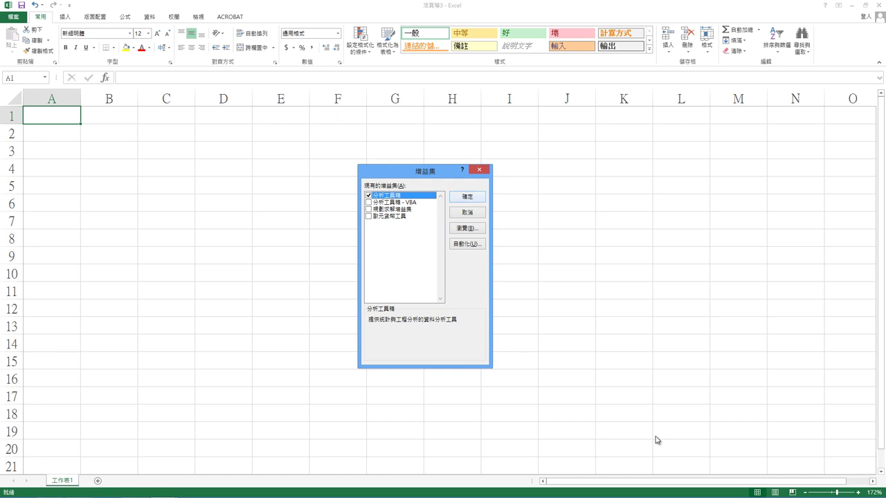
key(Return)
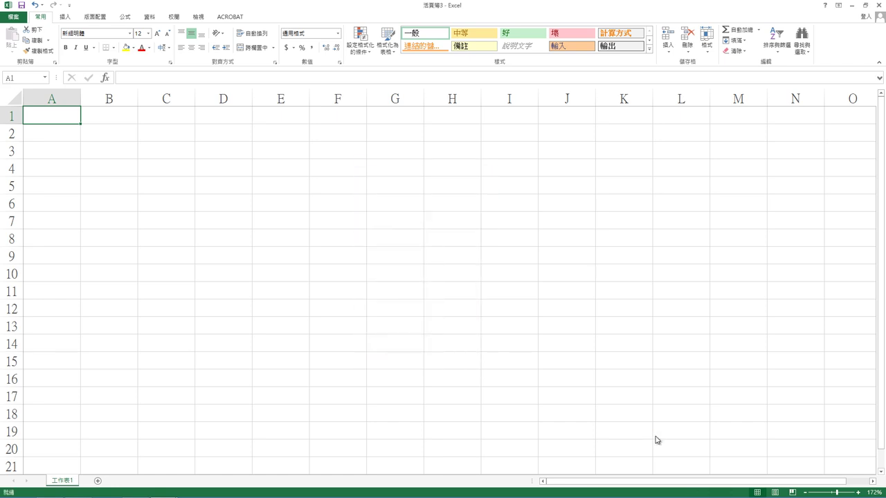
Check that the 資料分析 (Data Analysis) command is available among the data tools
key(alt+a)
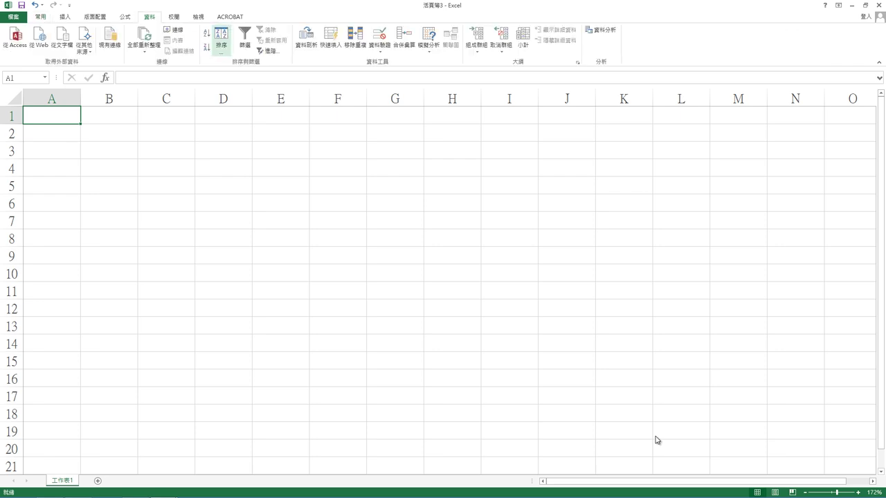
key(Left)
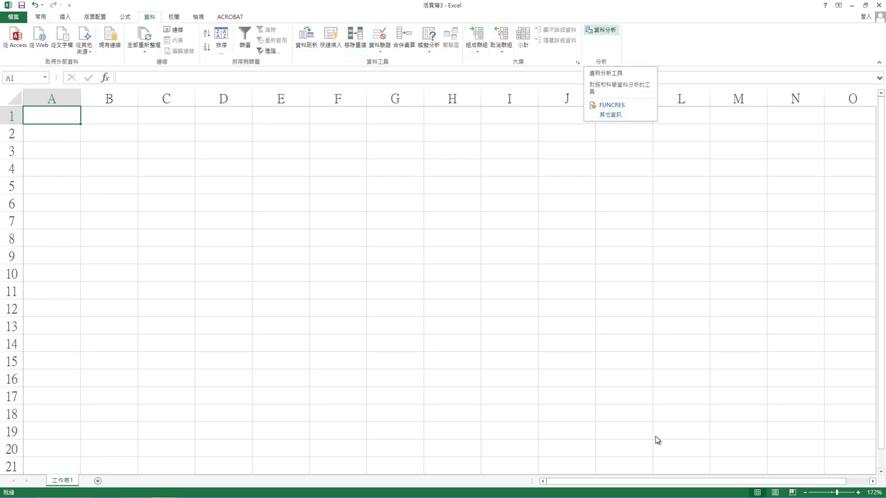
key(Escape)
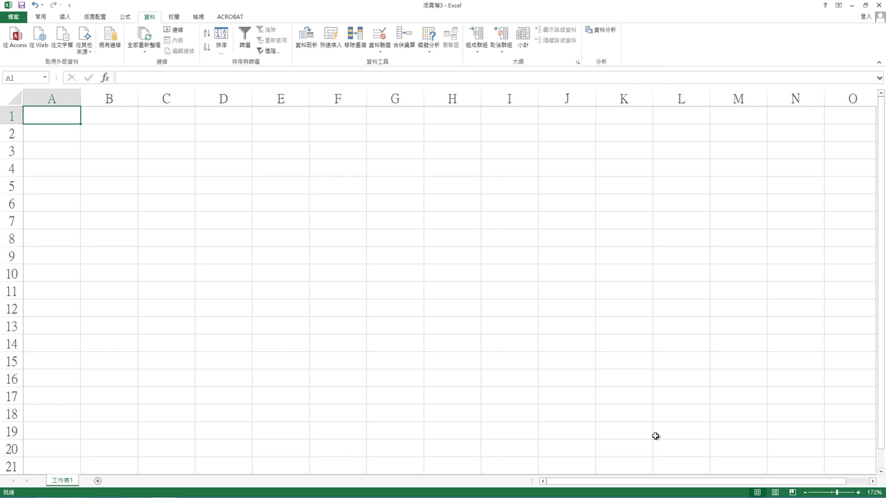
Switch to workbook 活頁簿2 and paste the copied x_i and y_i data table at cell A1
key(ctrl+F6)
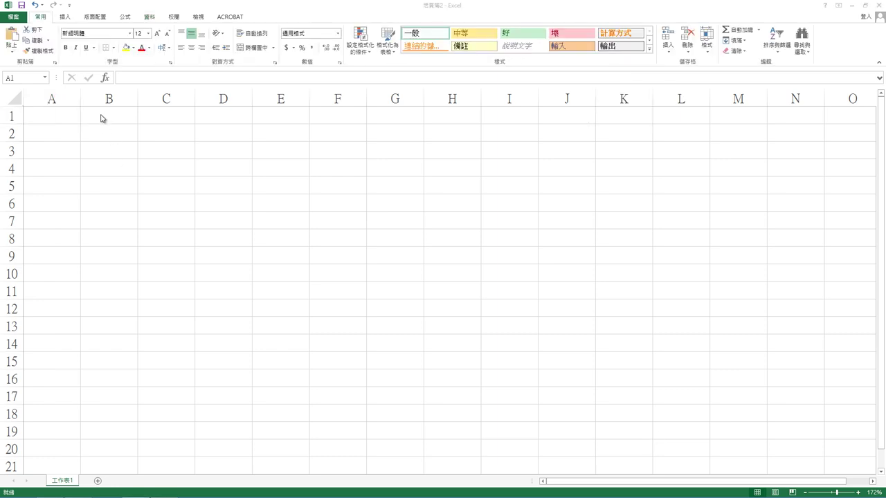
click(59, 114)
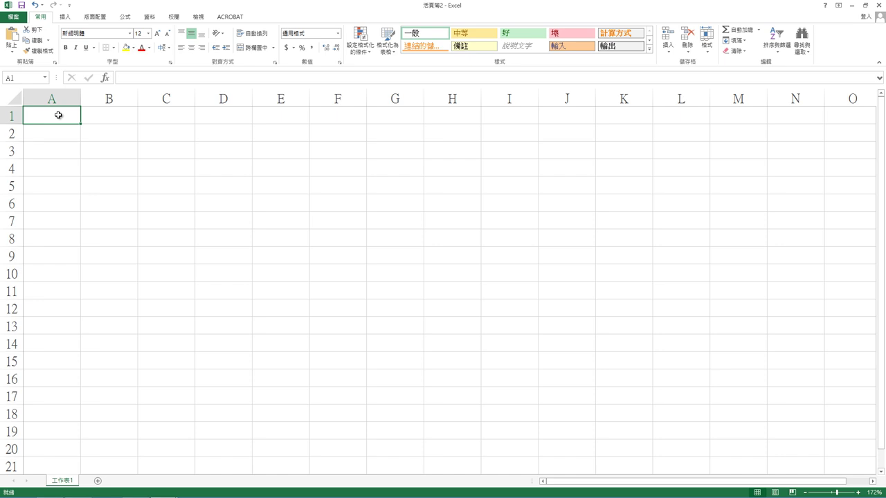
key(ctrl+v)
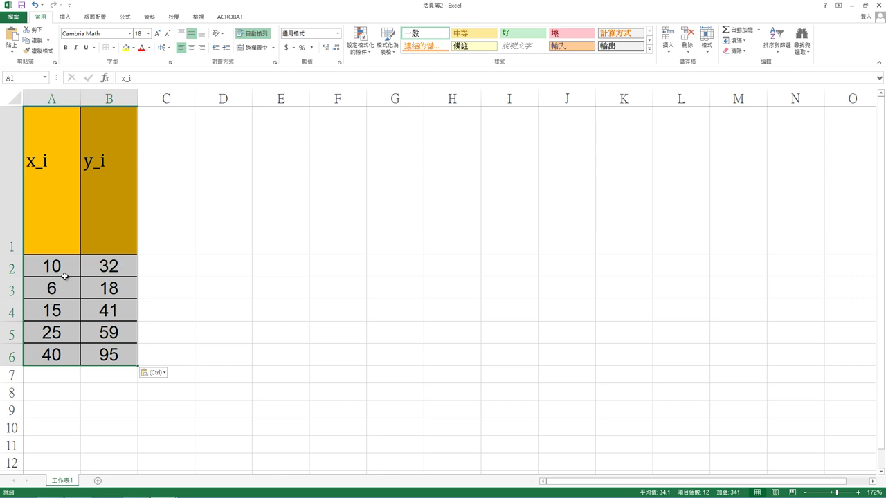
Start the 迴歸 (Regression) analysis tool and set its Y input range to $B$1:$B$6
click(150, 18)
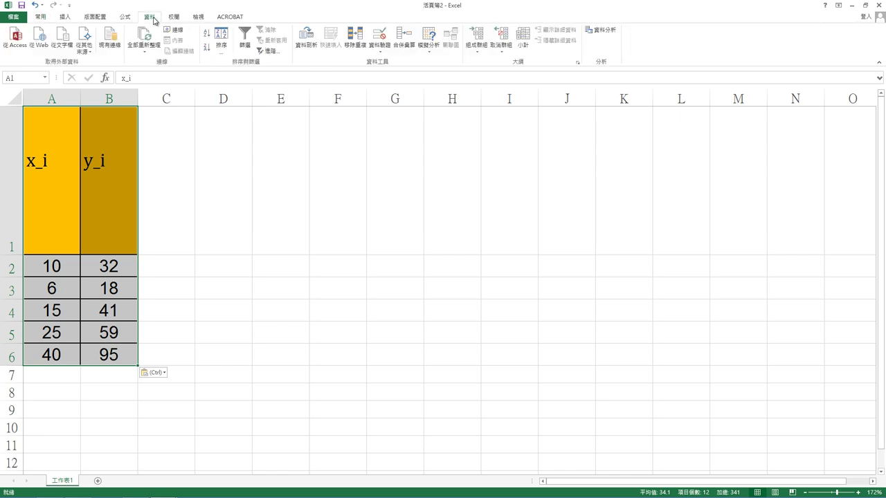
click(603, 32)
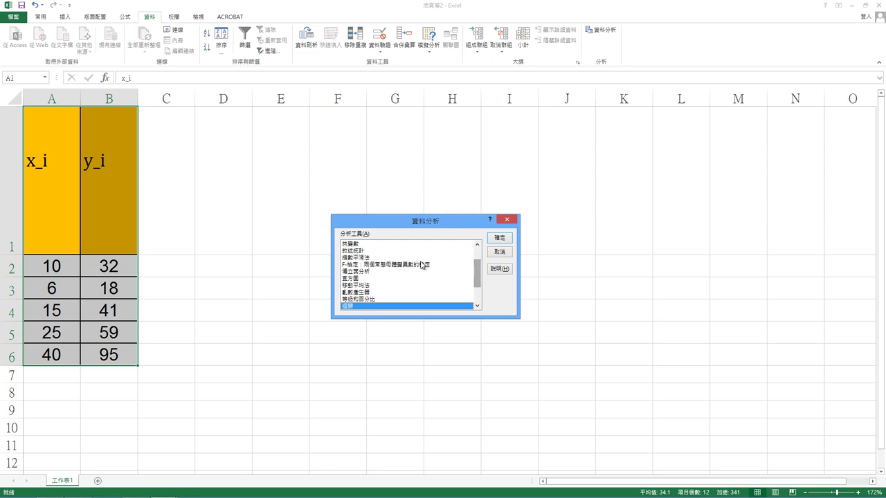
scroll(419, 310, down, 1)
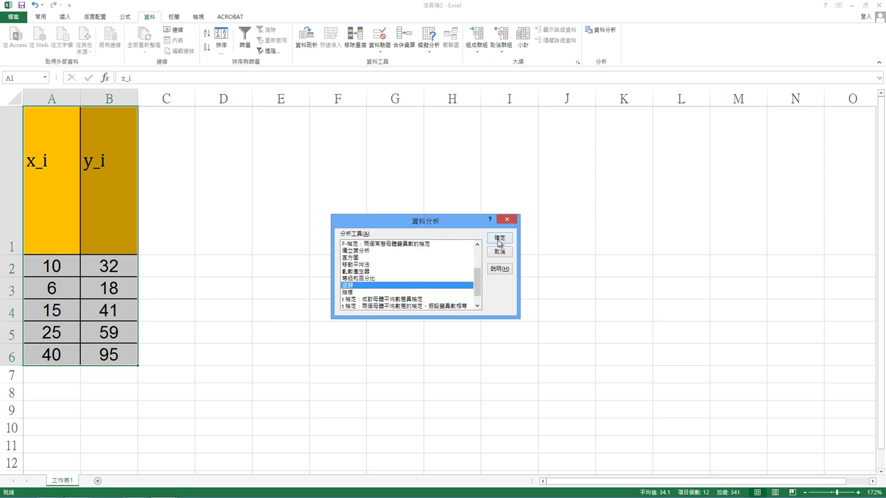
click(500, 239)
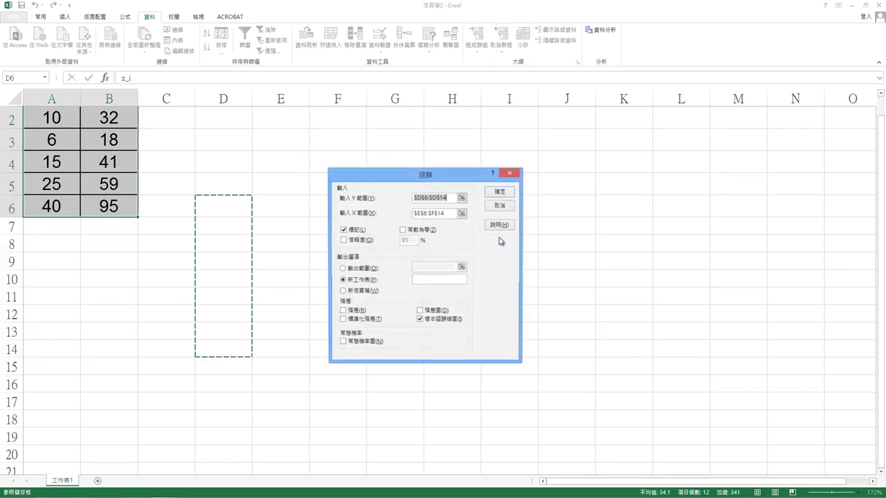
click(462, 198)
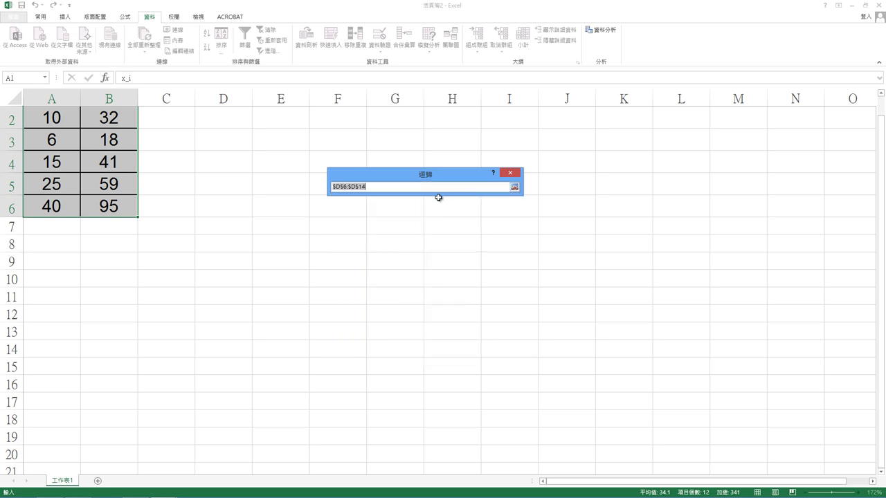
scroll(270, 203, up, 1)
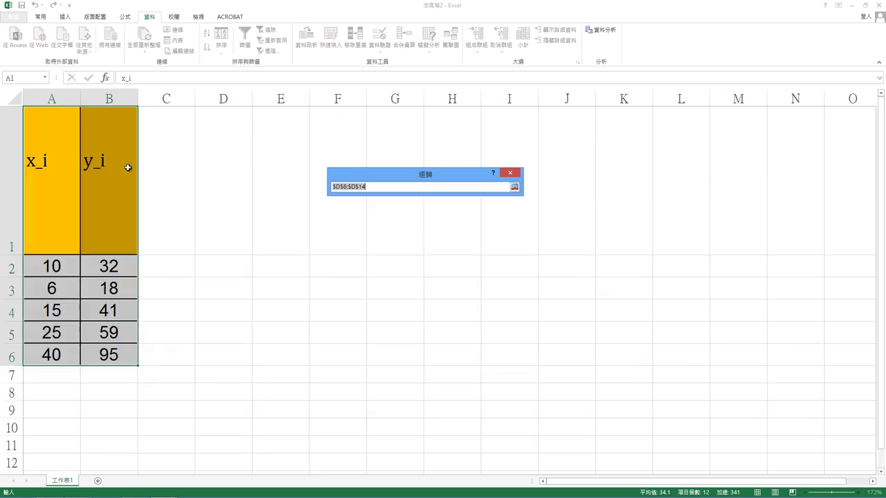
click(119, 144)
drag(117, 163, 105, 352)
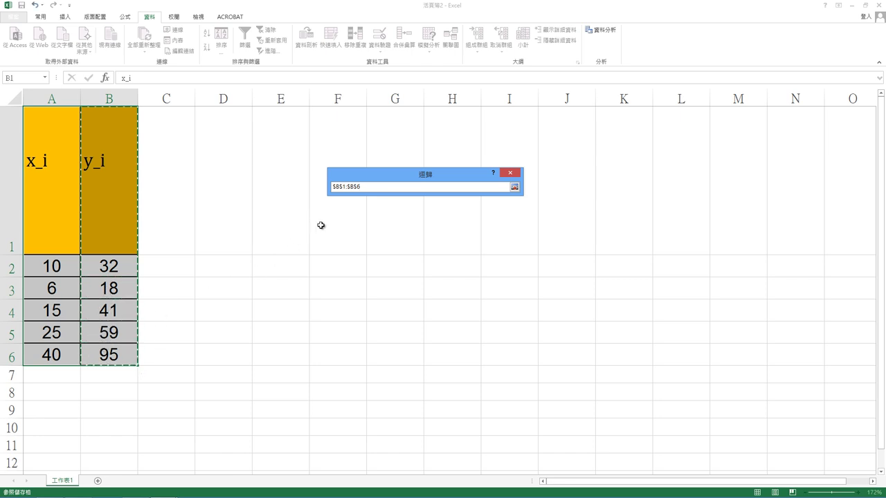
click(514, 187)
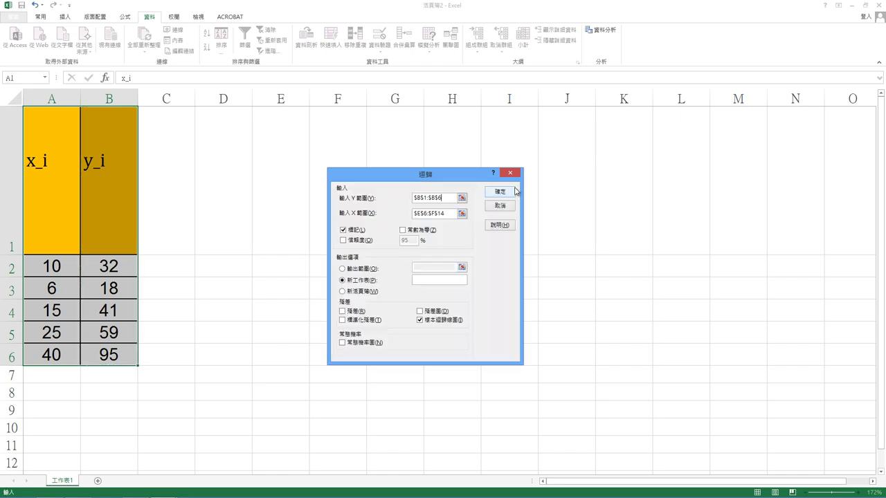
Set the regression's X input range to $A$1:$A$6 and run it with output to a new worksheet
click(462, 213)
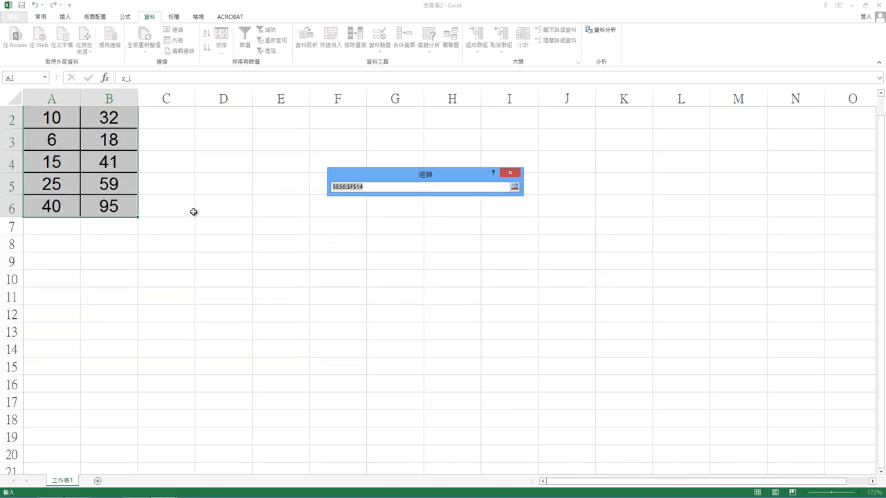
drag(53, 142, 34, 346)
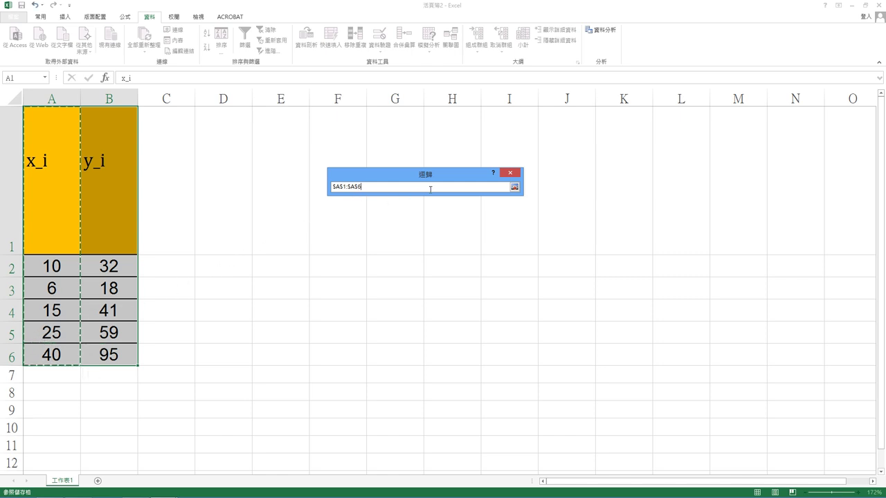
click(514, 188)
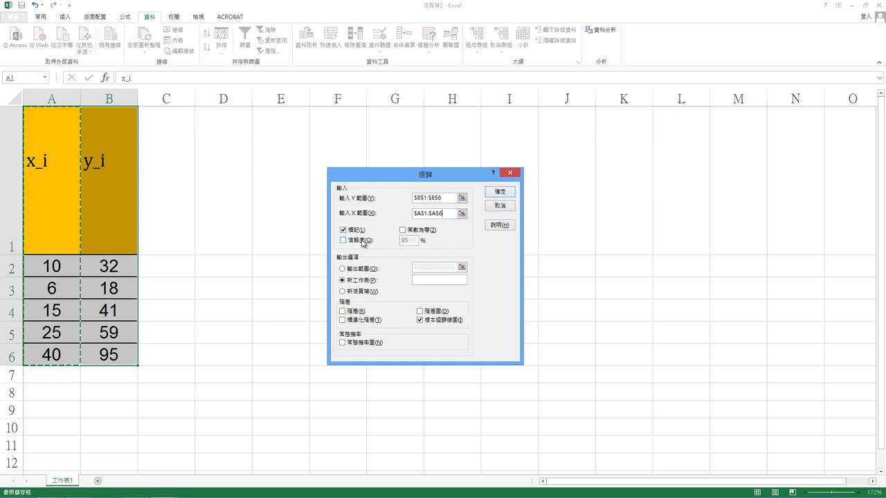
click(504, 192)
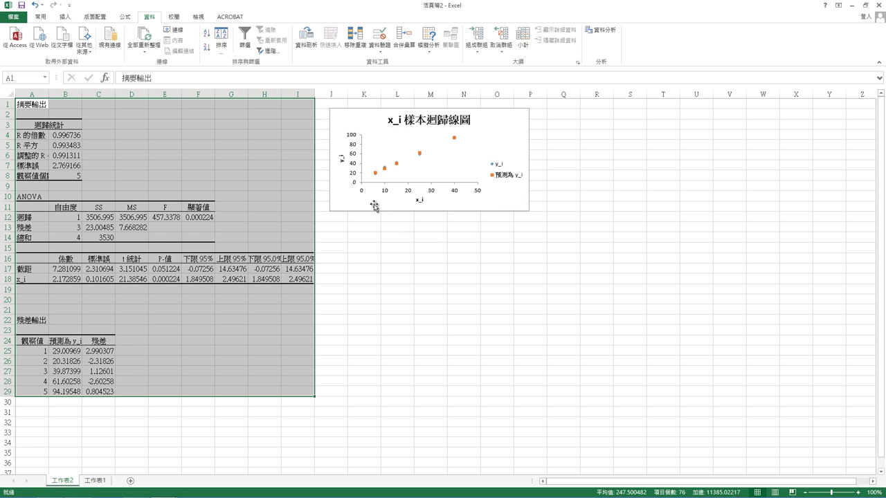
Examine the regression output's R 平方, 標準誤 and observation count, the ANOVA degrees of freedom, and the 截距 coefficient
click(74, 146)
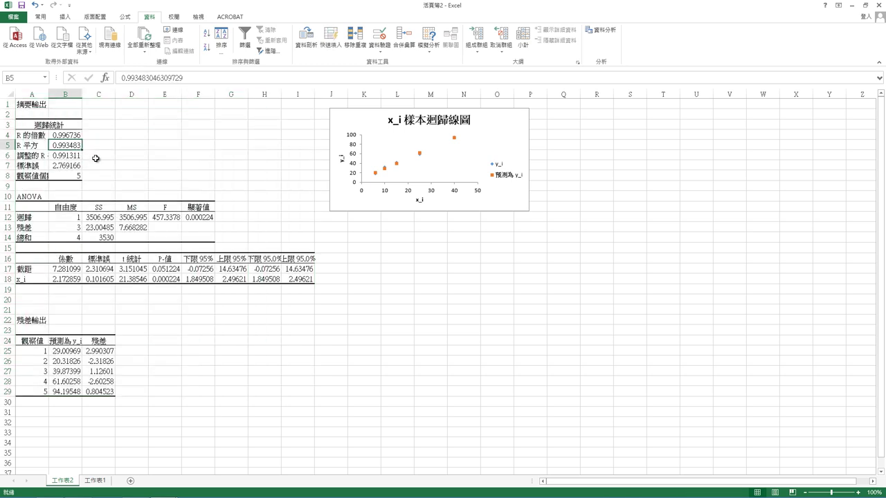
click(70, 166)
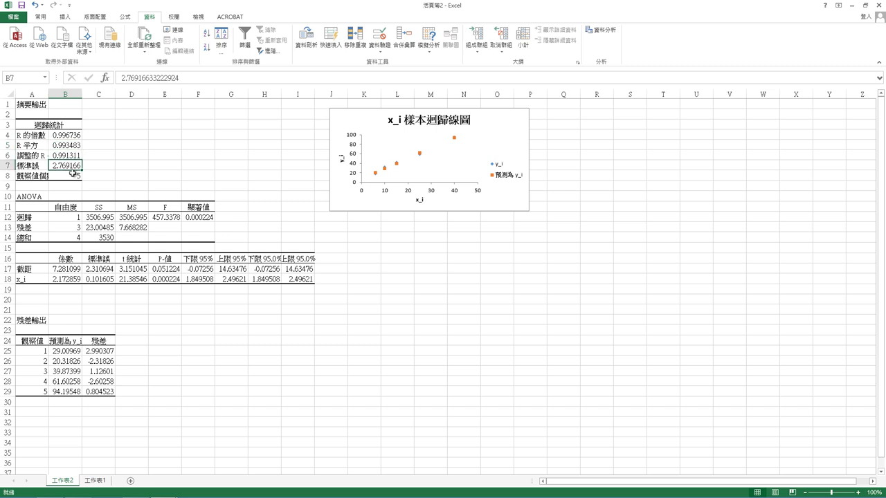
click(72, 177)
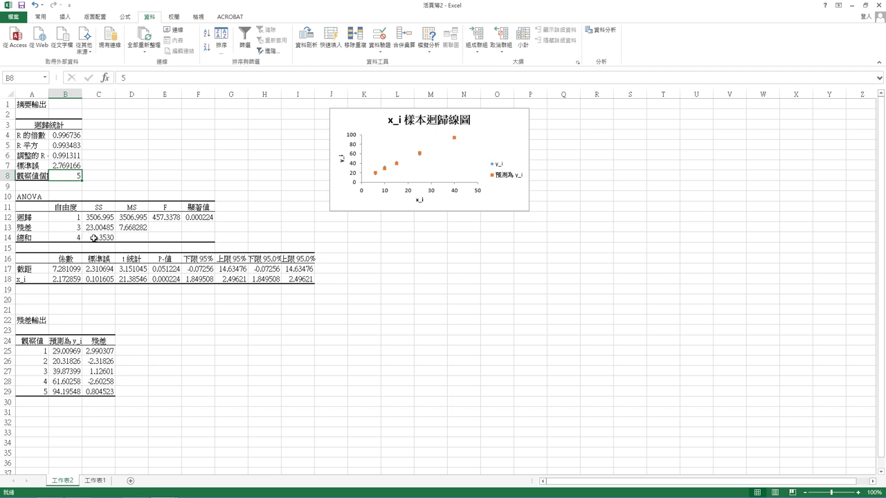
click(70, 226)
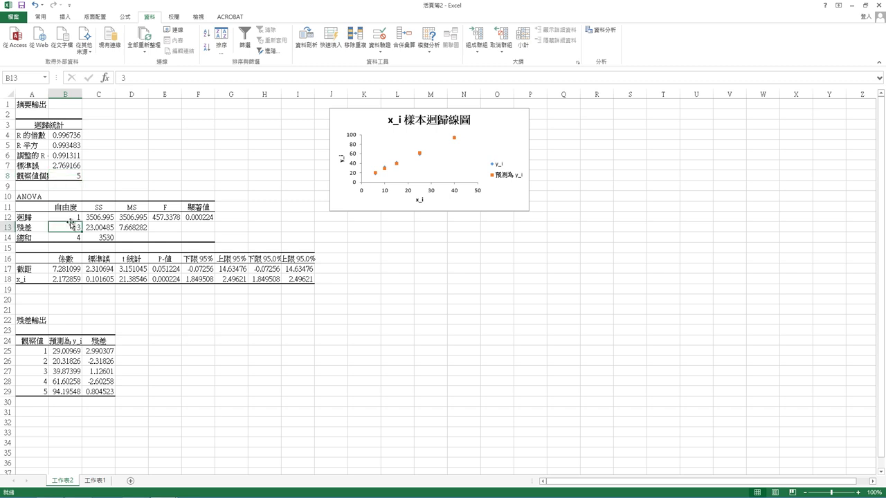
click(70, 217)
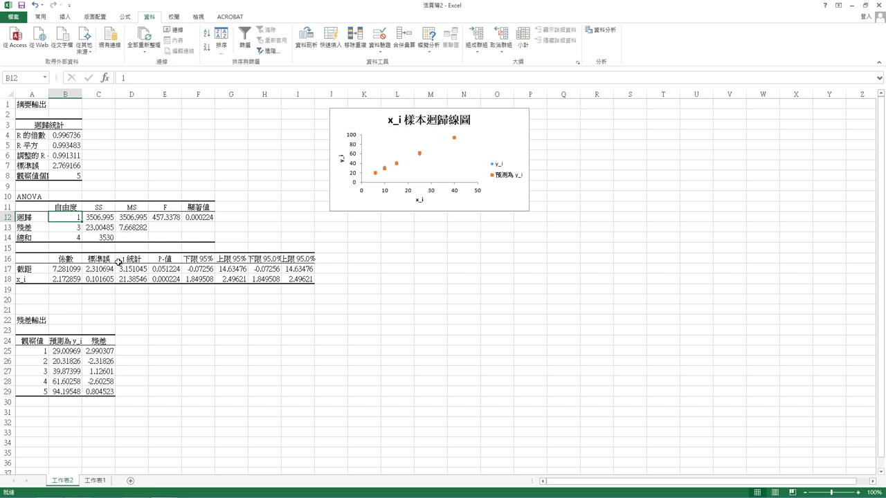
click(67, 270)
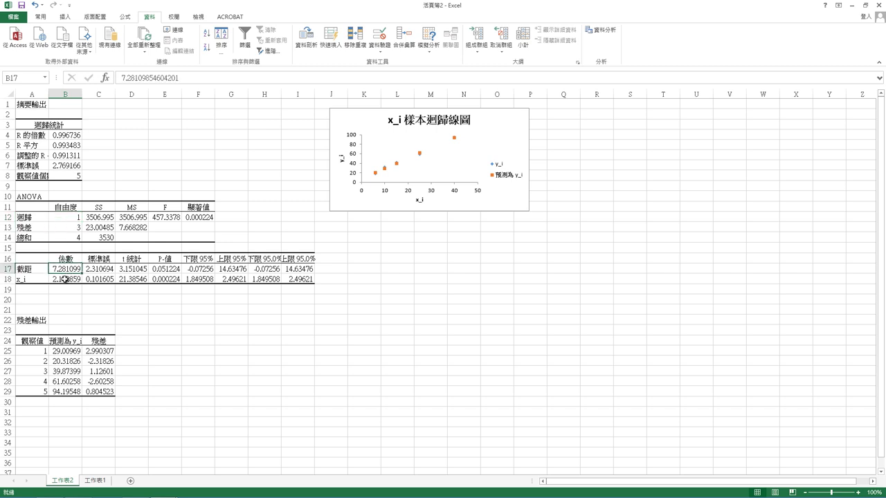
Review the x_i coefficient and add a linear trendline to the 預測為 y_i series in the x_i 樣本迴歸線圖 chart
click(64, 278)
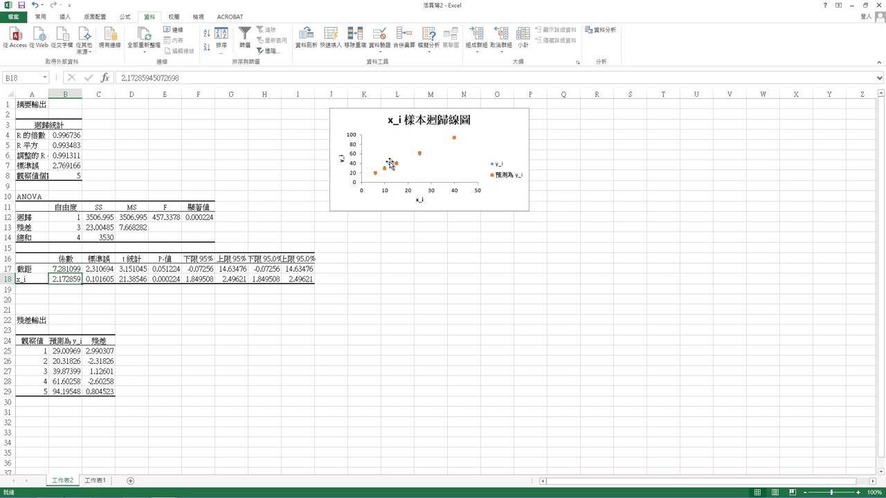
click(419, 154)
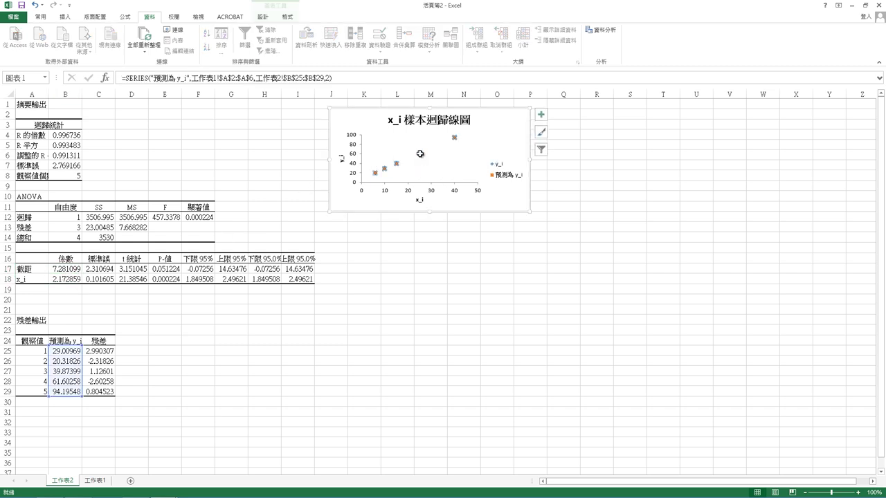
right_click(420, 154)
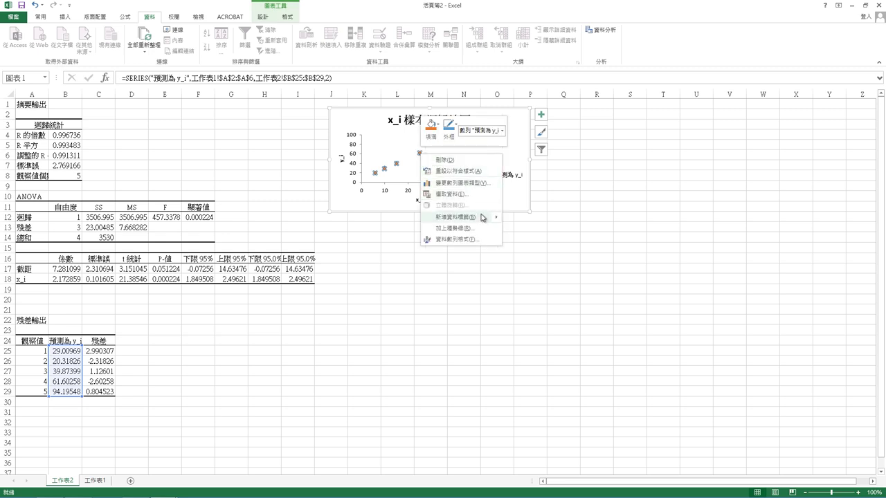
click(465, 229)
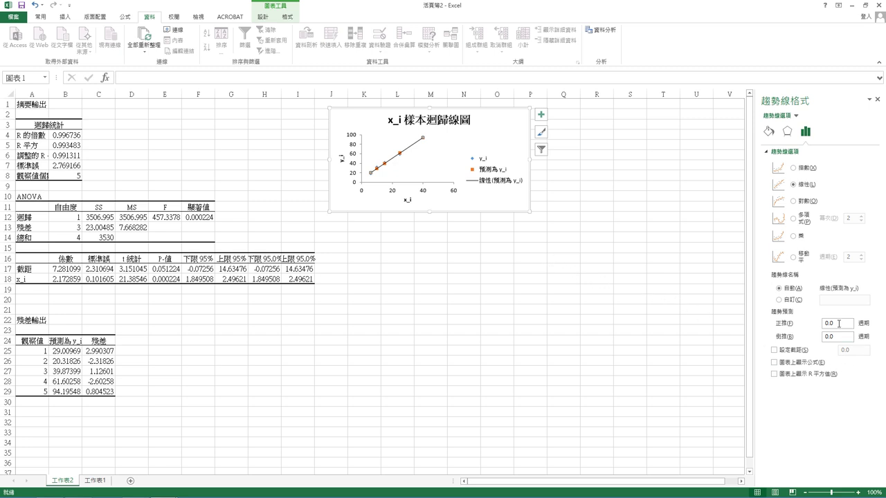
Extend the trendline 2 periods forward and 2 periods backward, and show its equation and R-squared value on the chart
drag(835, 323, 823, 328)
text(2)
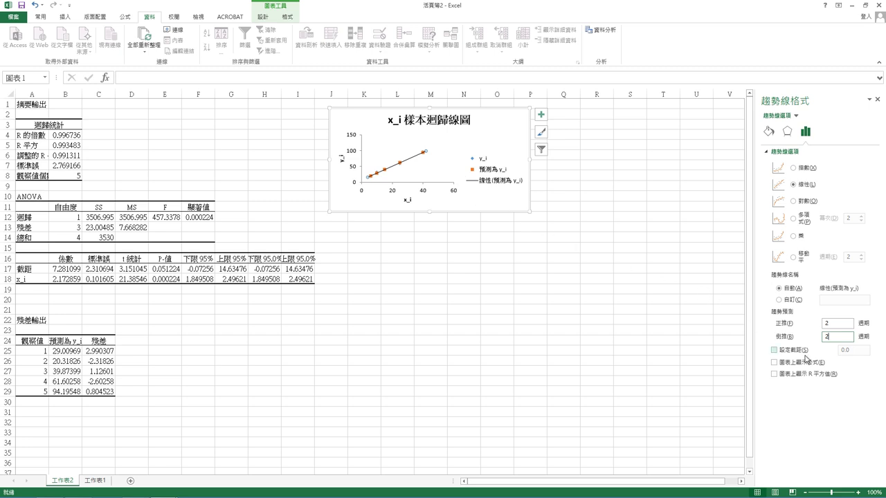
click(775, 362)
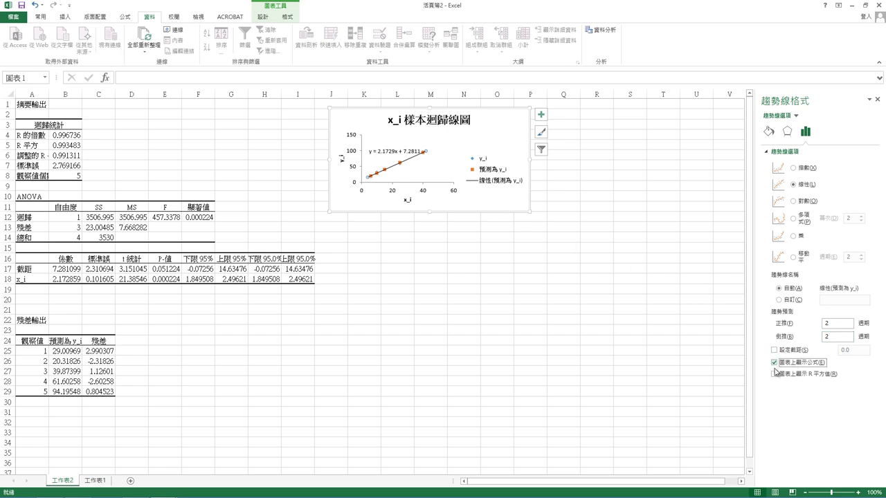
click(774, 375)
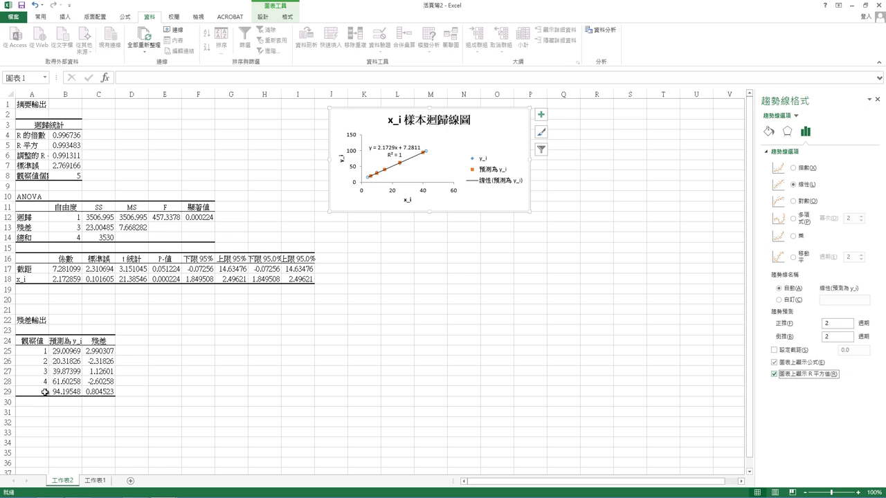
Enlarge the x_i 樣本迴歸線圖 chart to reach about column U and row 25, and inspect the predicted point at x = 25
click(502, 208)
drag(530, 211, 664, 337)
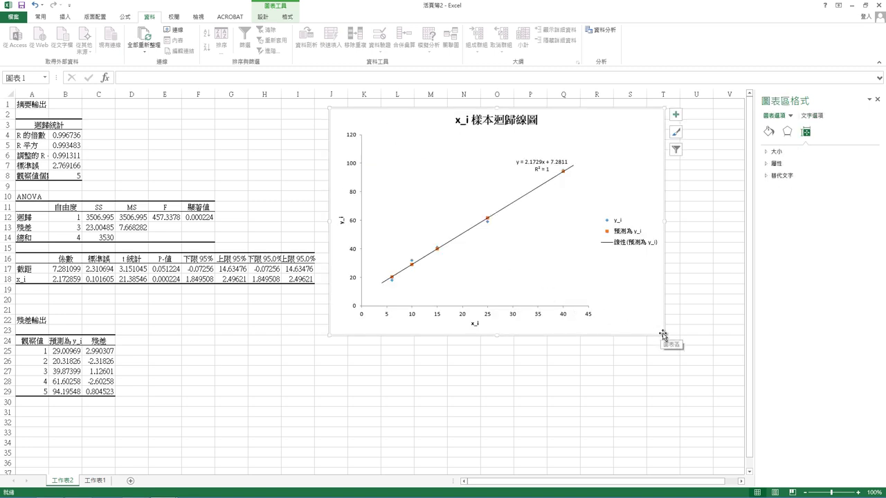
drag(663, 334, 693, 356)
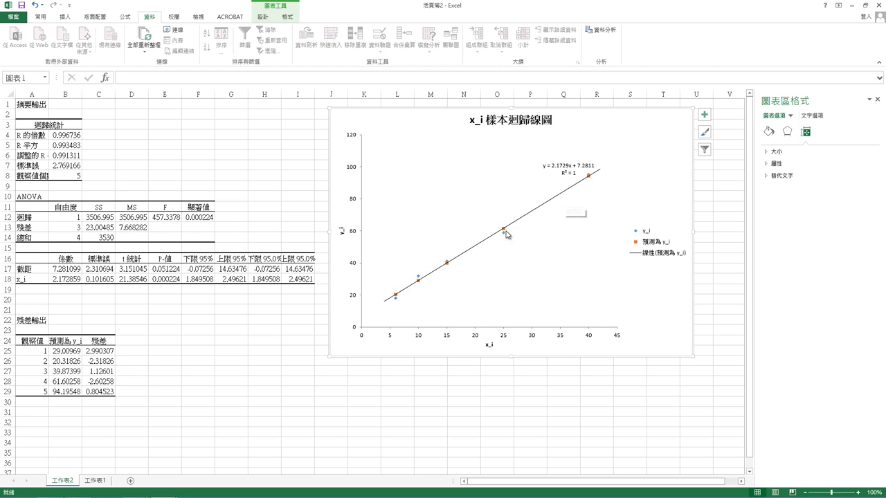
mouse_move(506, 236)
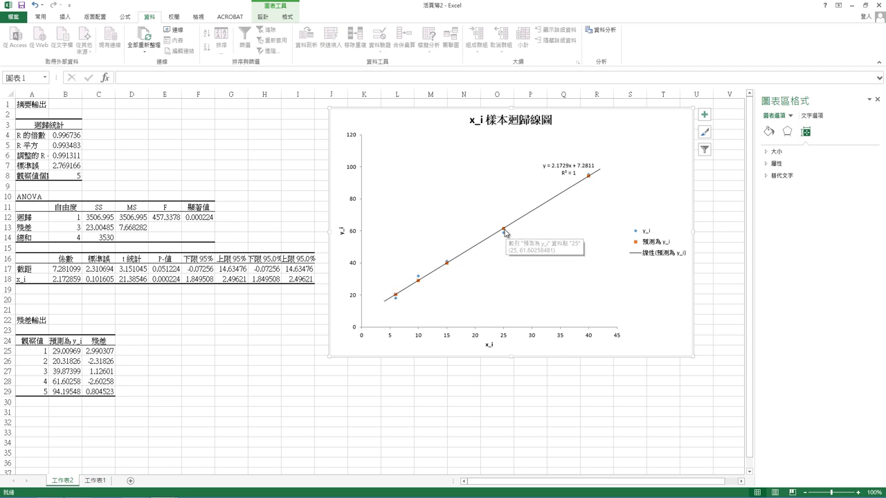